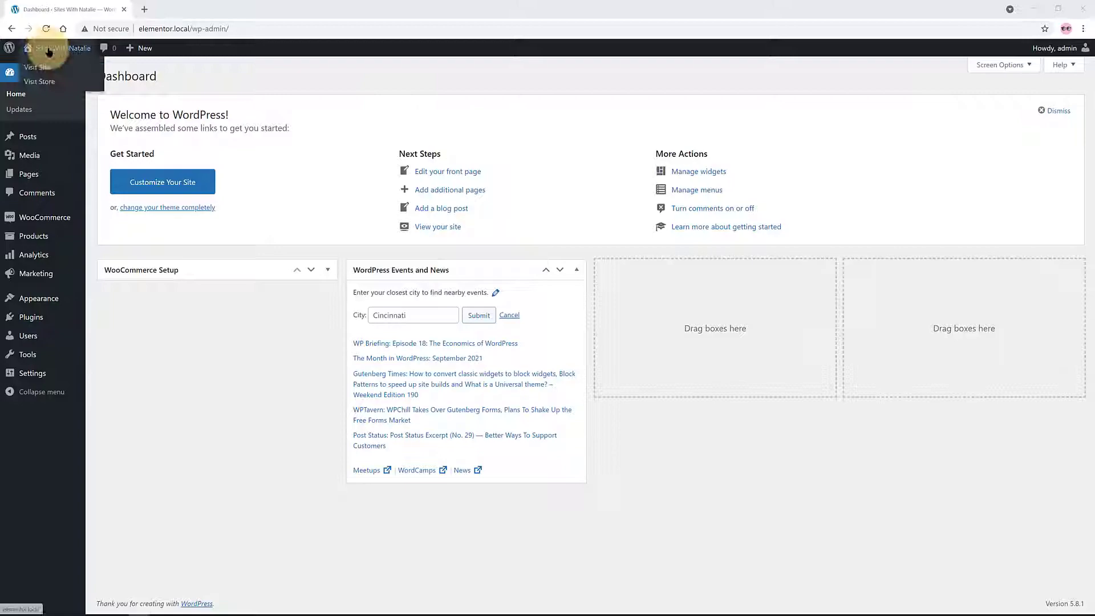
Step: Go from the Dashboard to the store's Shop page to browse its products
{"action": "left_click", "coordinate": [46, 68]}
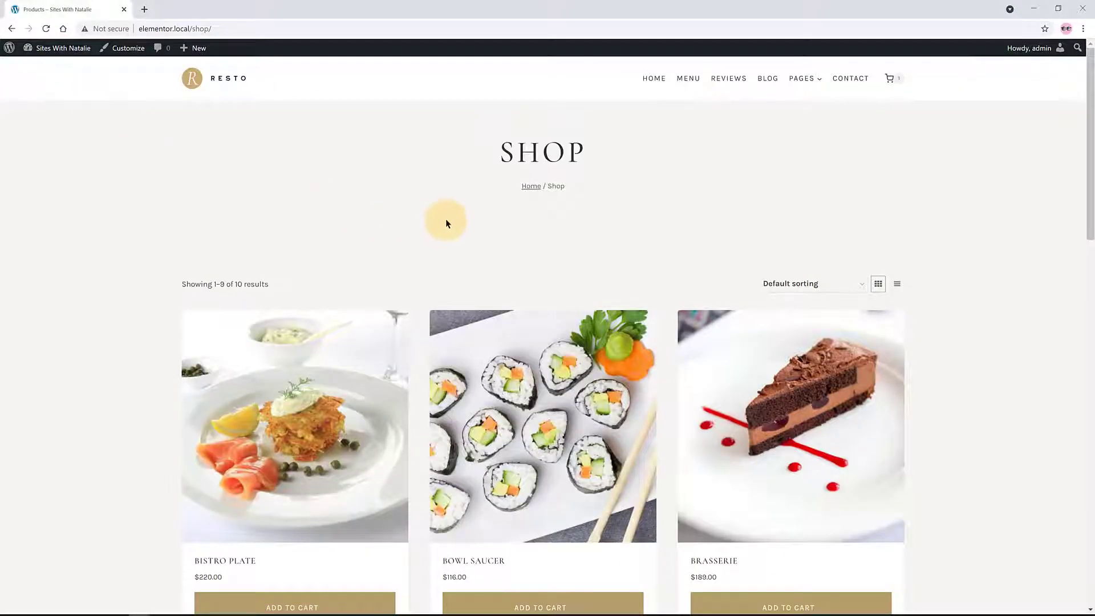
{"action": "scroll", "coordinate": [444, 219], "scroll_direction": "down", "scroll_amount": 4}
{"action": "scroll", "coordinate": [444, 220], "scroll_direction": "down", "scroll_amount": 4}
{"action": "scroll", "coordinate": [444, 220], "scroll_direction": "down", "scroll_amount": 3}
{"action": "scroll", "coordinate": [441, 230], "scroll_direction": "down", "scroll_amount": 5}
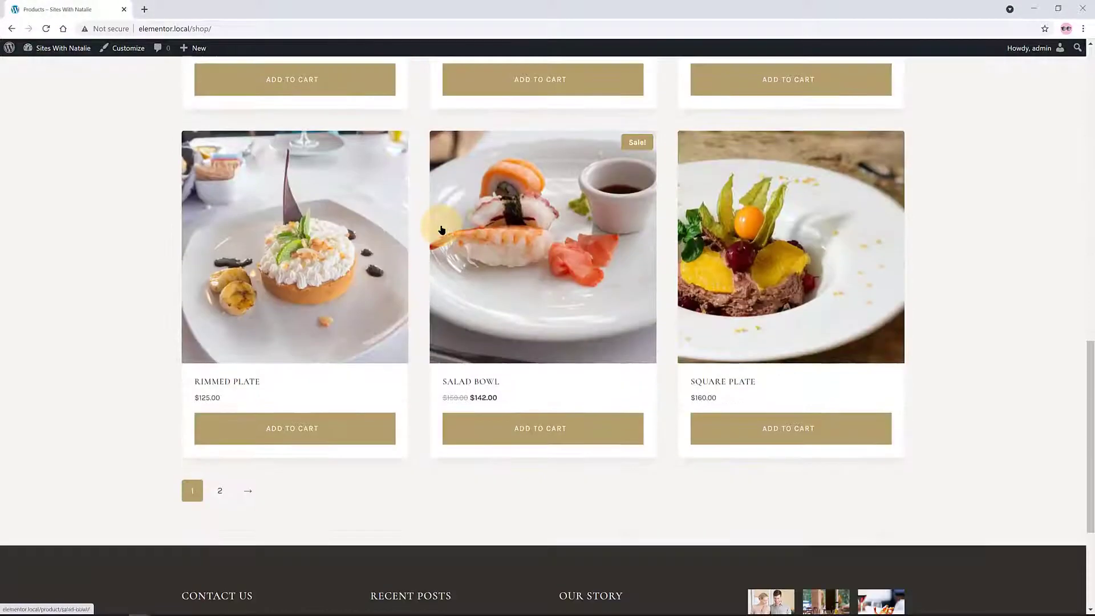
{"action": "scroll", "coordinate": [441, 229], "scroll_direction": "down", "scroll_amount": 3}
{"action": "scroll", "coordinate": [441, 225], "scroll_direction": "up", "scroll_amount": 3}
{"action": "scroll", "coordinate": [440, 225], "scroll_direction": "up", "scroll_amount": 4}
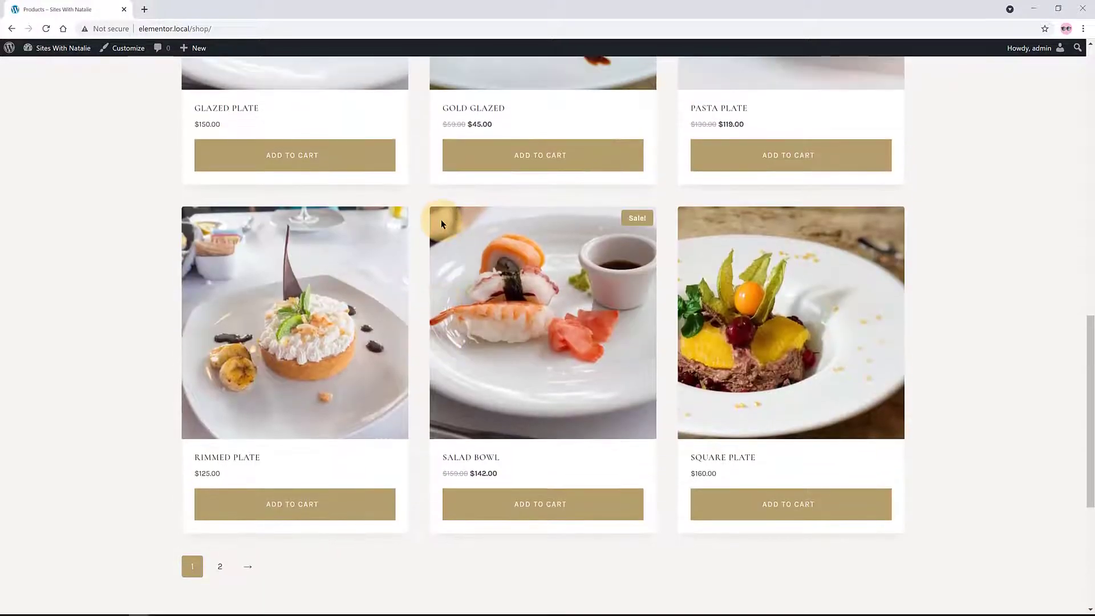
{"action": "scroll", "coordinate": [441, 225], "scroll_direction": "up", "scroll_amount": 5}
{"action": "scroll", "coordinate": [440, 226], "scroll_direction": "up", "scroll_amount": 5}
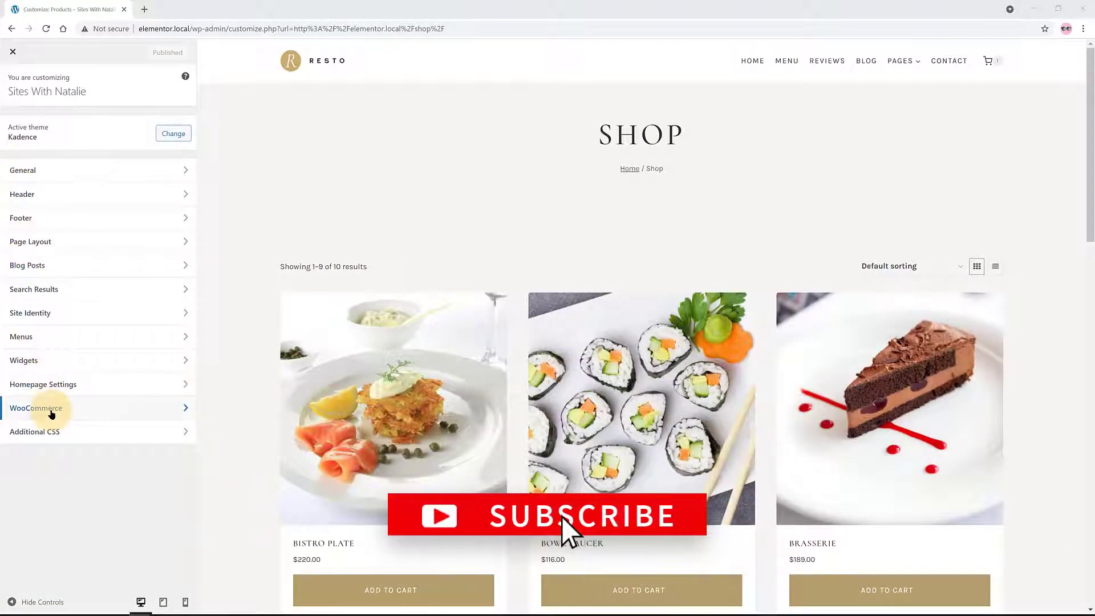
Step: Set the WooCommerce Product Catalog layout to Right Sidebar and open Sidebar 1's widgets
{"action": "left_click", "coordinate": [47, 407]}
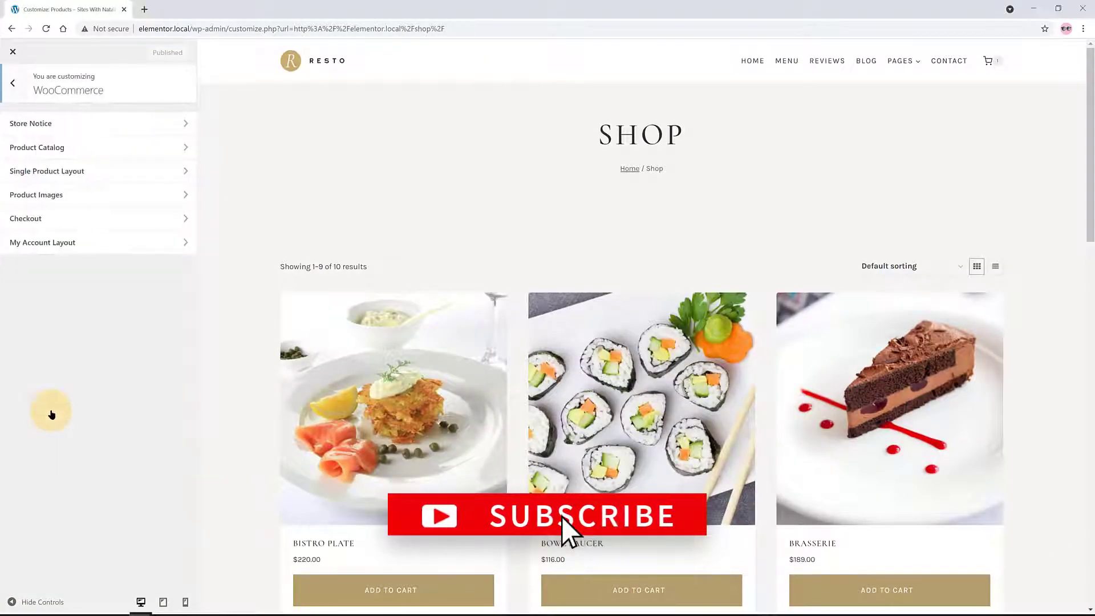
{"action": "left_click", "coordinate": [73, 148]}
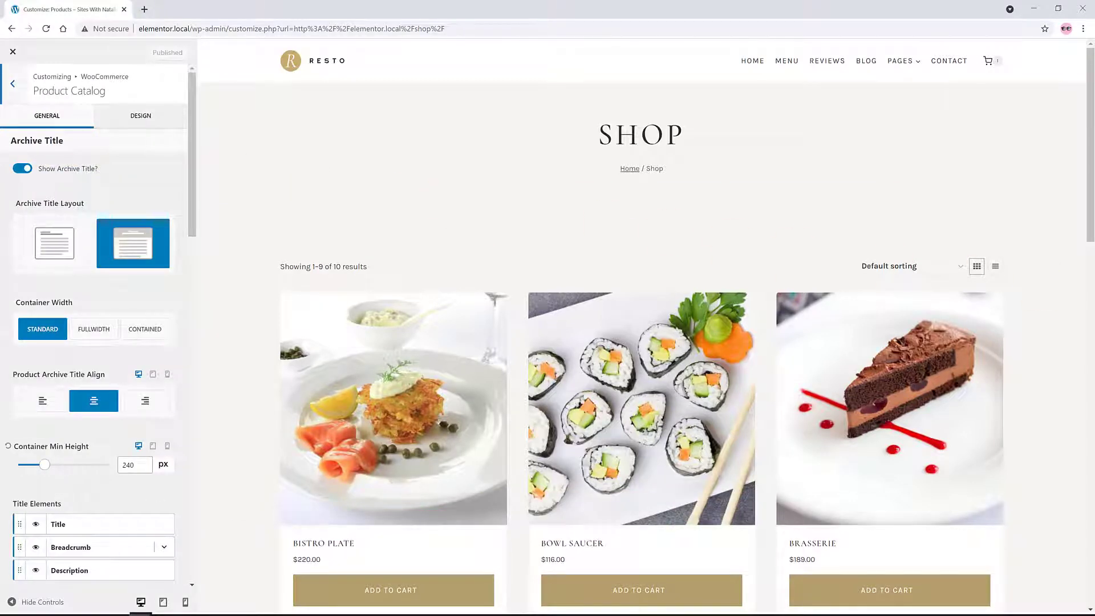
{"action": "scroll", "coordinate": [94, 386], "scroll_direction": "down", "scroll_amount": 5}
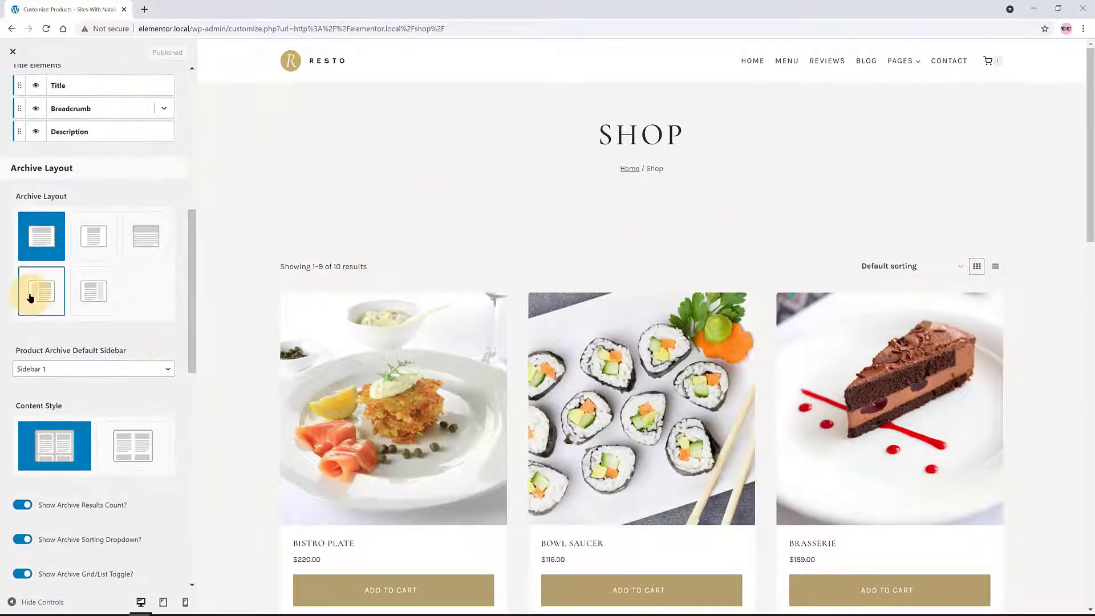
{"action": "left_click", "coordinate": [91, 292]}
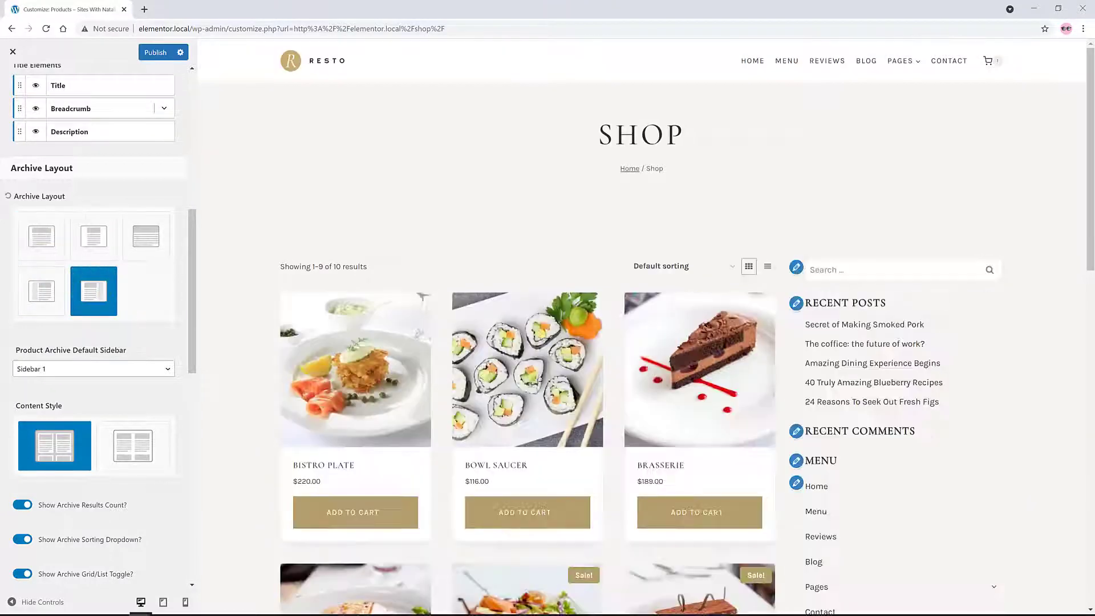
{"action": "left_click", "coordinate": [796, 304]}
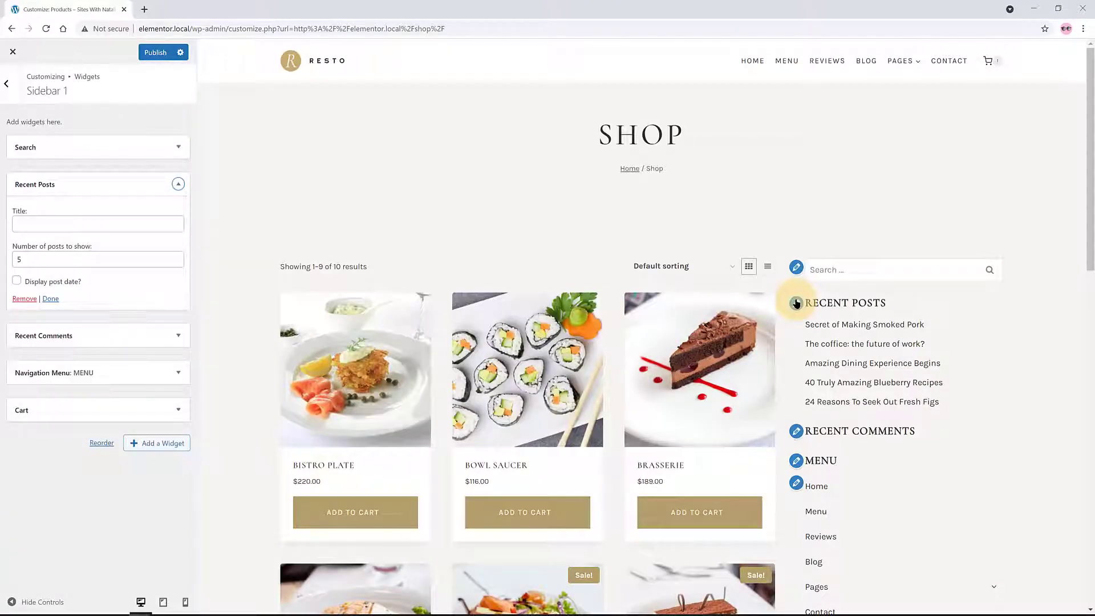
Step: Remove the Search, Recent Posts, Recent Comments, Navigation Menu and Cart widgets from Sidebar 1
{"action": "left_click", "coordinate": [178, 147]}
{"action": "left_click", "coordinate": [21, 209]}
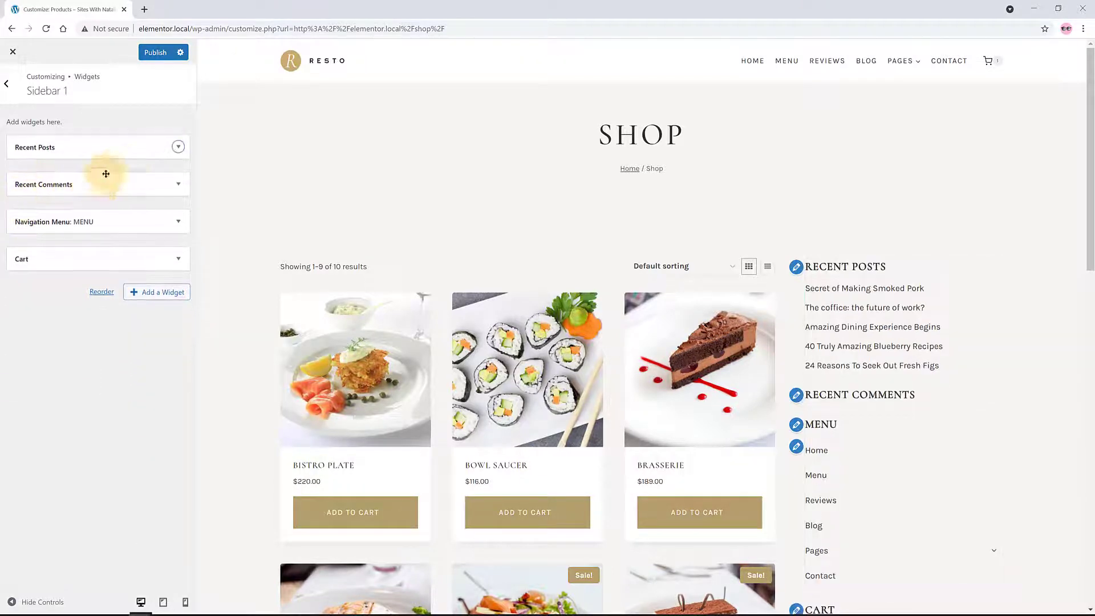
{"action": "left_click", "coordinate": [178, 151]}
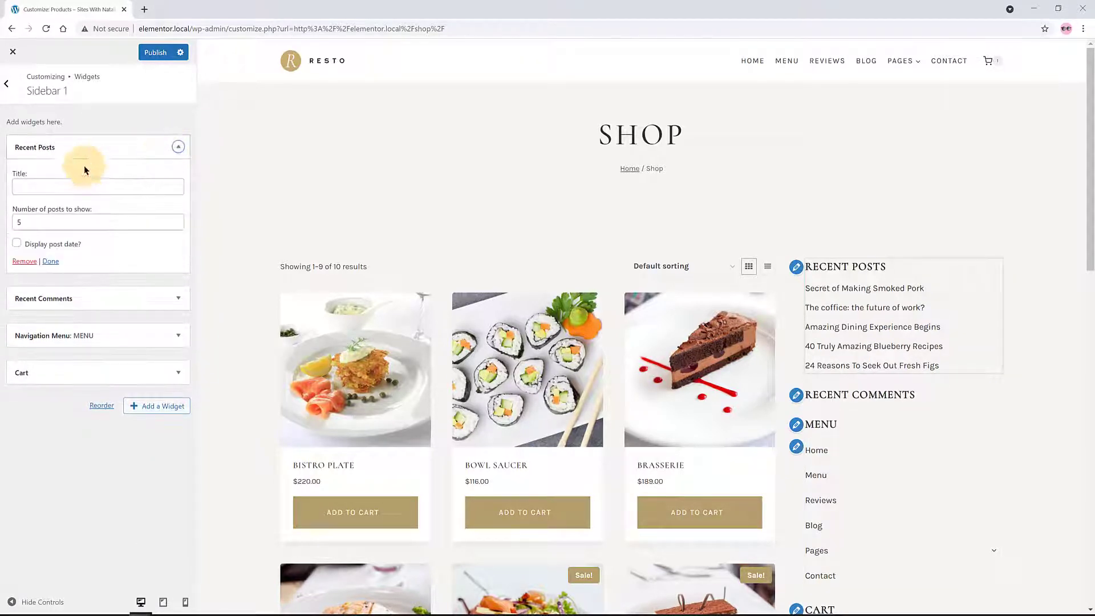
{"action": "left_click", "coordinate": [23, 262]}
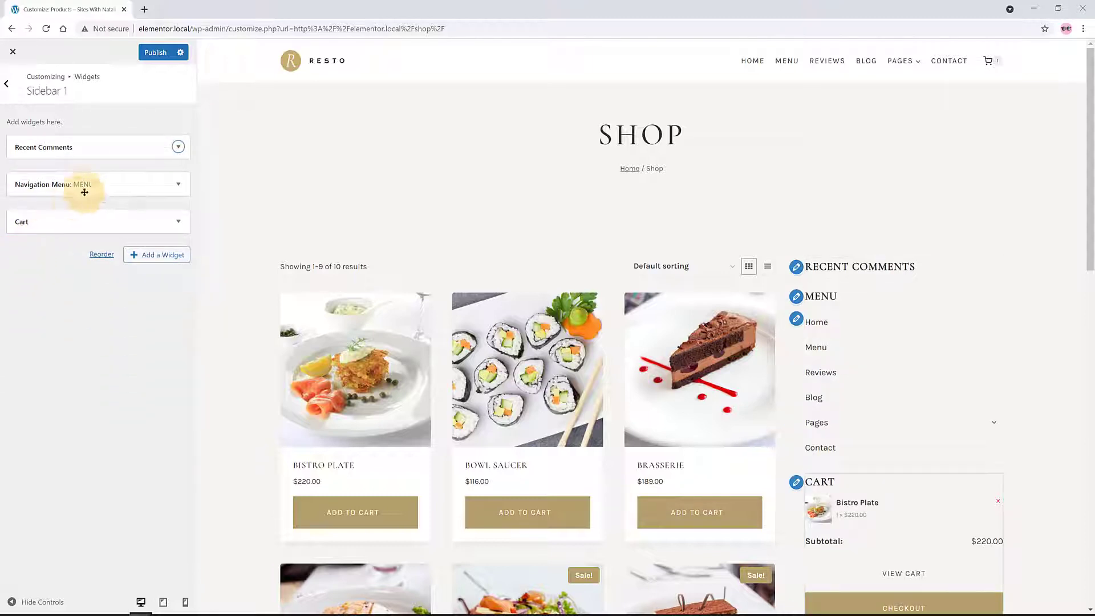
{"action": "left_click", "coordinate": [178, 147]}
{"action": "left_click", "coordinate": [28, 246]}
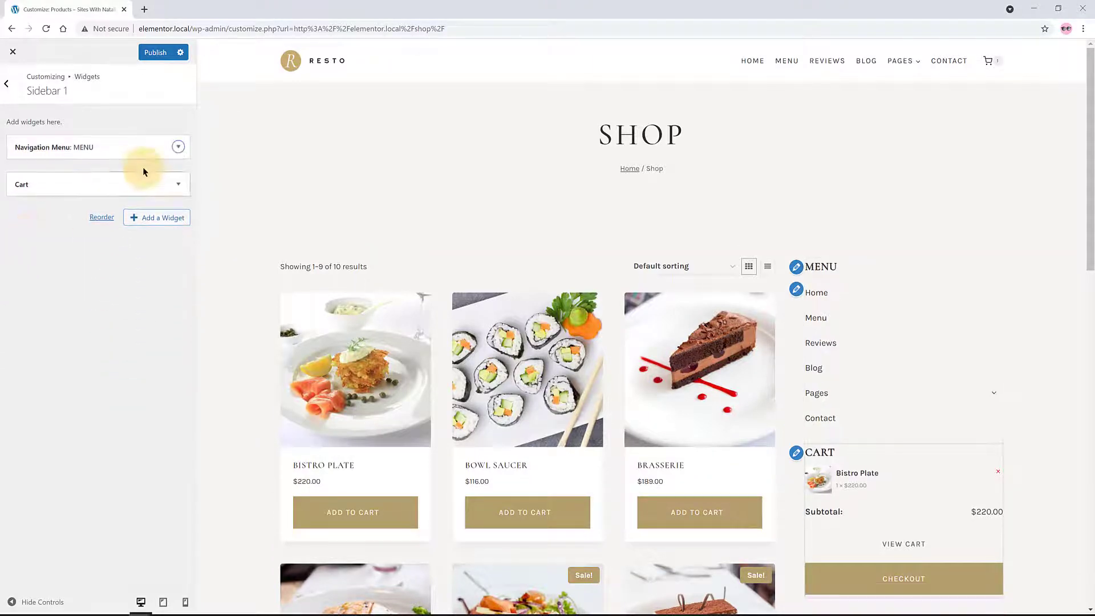
{"action": "left_click", "coordinate": [179, 150]}
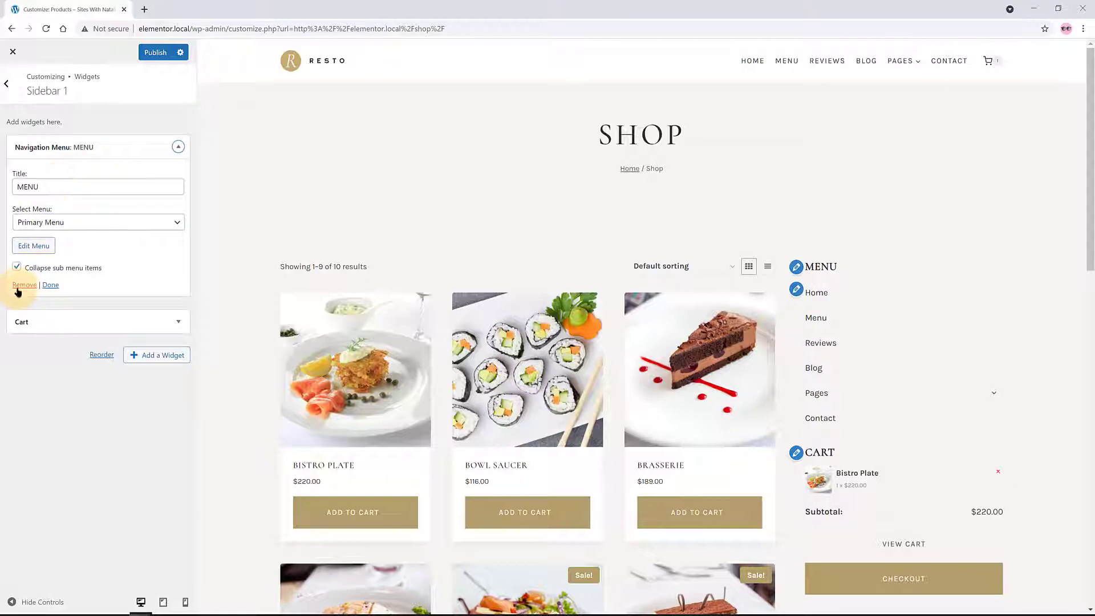
{"action": "left_click", "coordinate": [23, 286]}
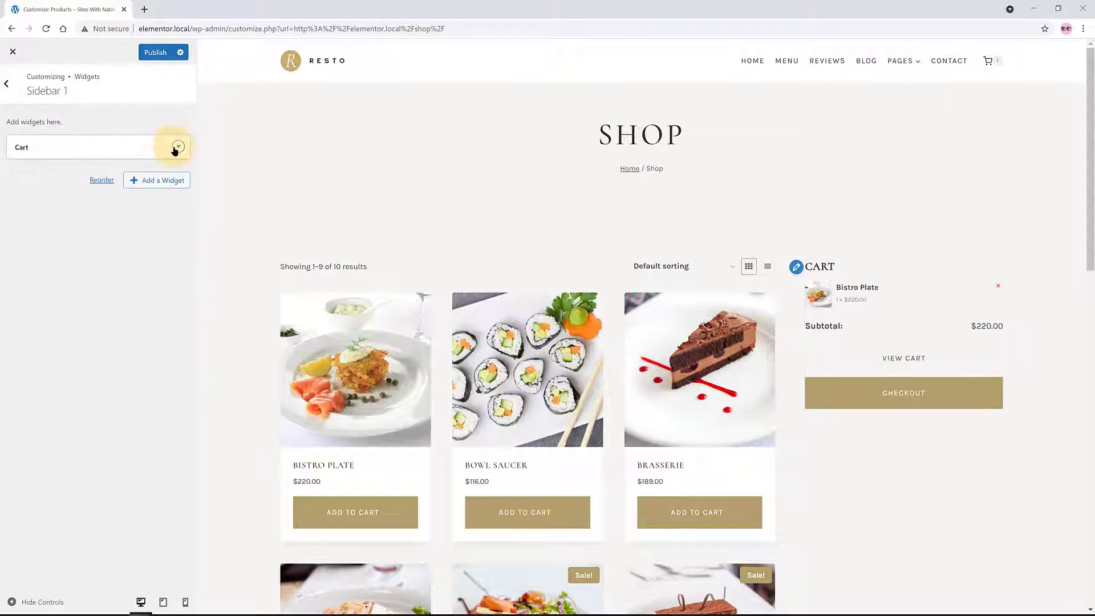
{"action": "left_click", "coordinate": [177, 150]}
{"action": "left_click", "coordinate": [38, 272]}
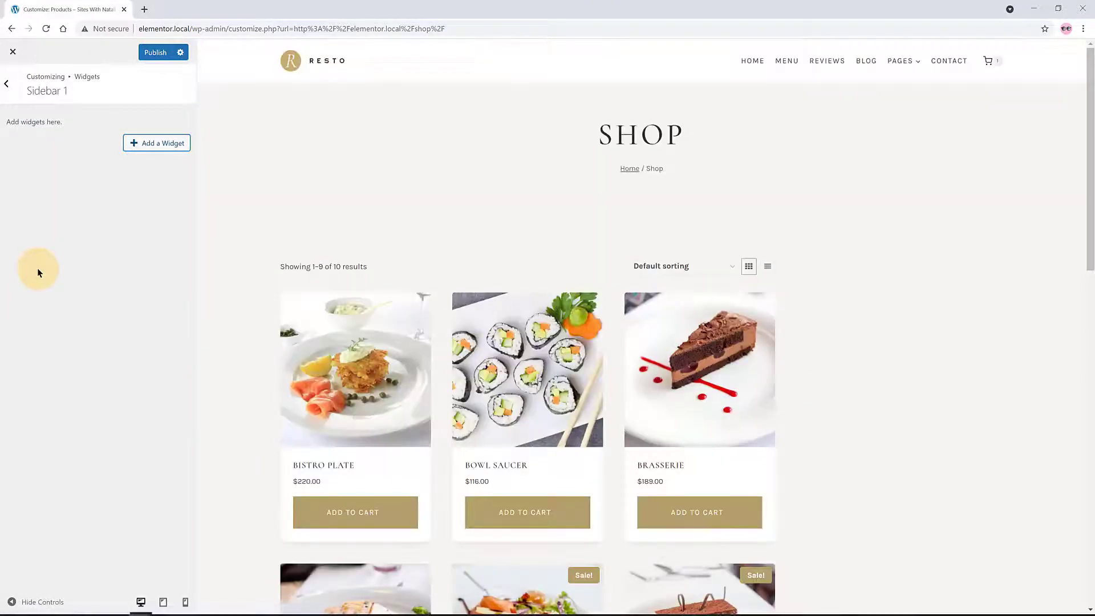
Step: Add a Cart widget and a Navigation Menu widget to Sidebar 1
{"action": "left_click", "coordinate": [163, 143]}
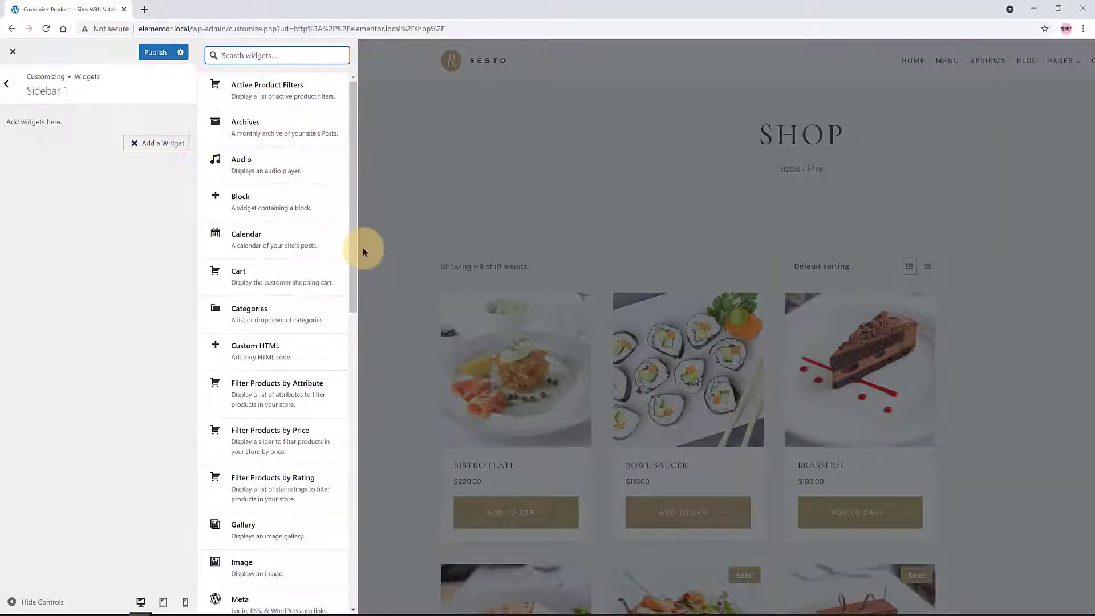
{"action": "left_click_drag", "start_coordinate": [357, 277], "coordinate": [351, 317]}
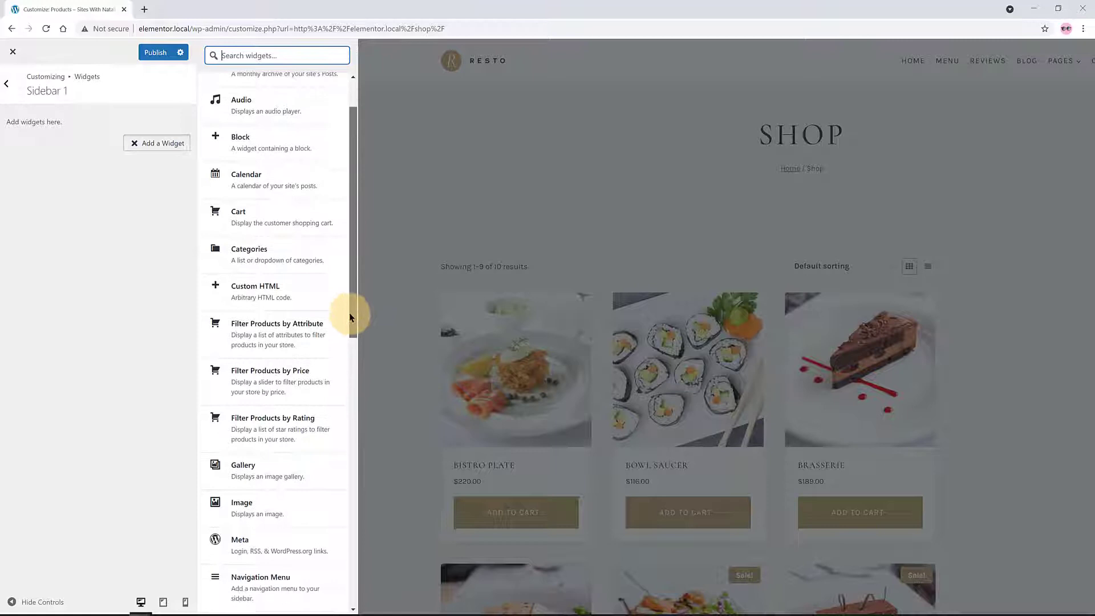
{"action": "left_click", "coordinate": [256, 184]}
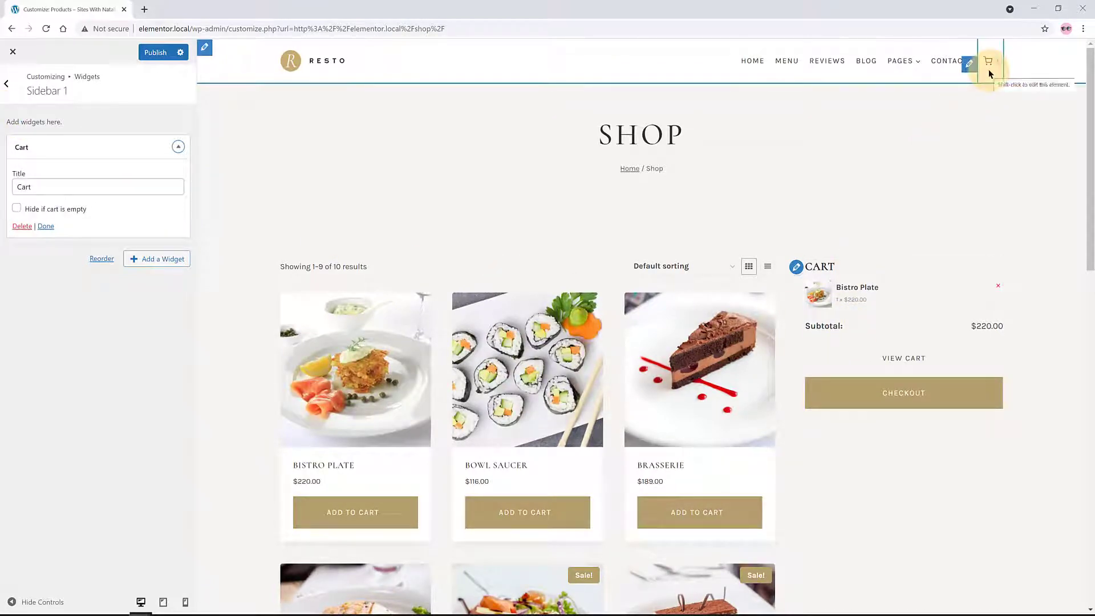
{"action": "left_click", "coordinate": [164, 261]}
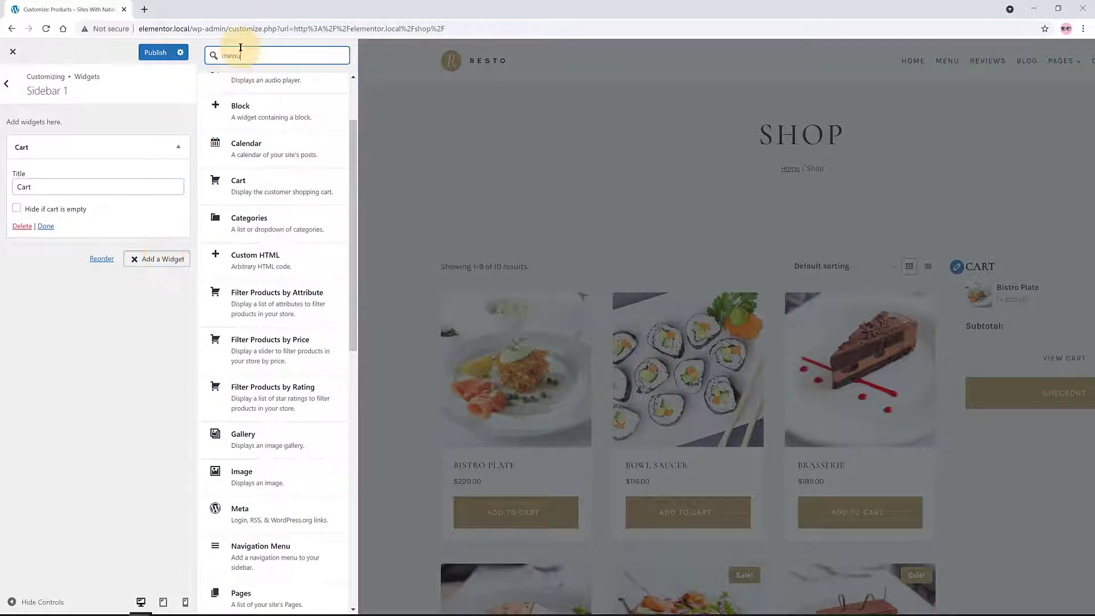
{"action": "left_click", "coordinate": [272, 89]}
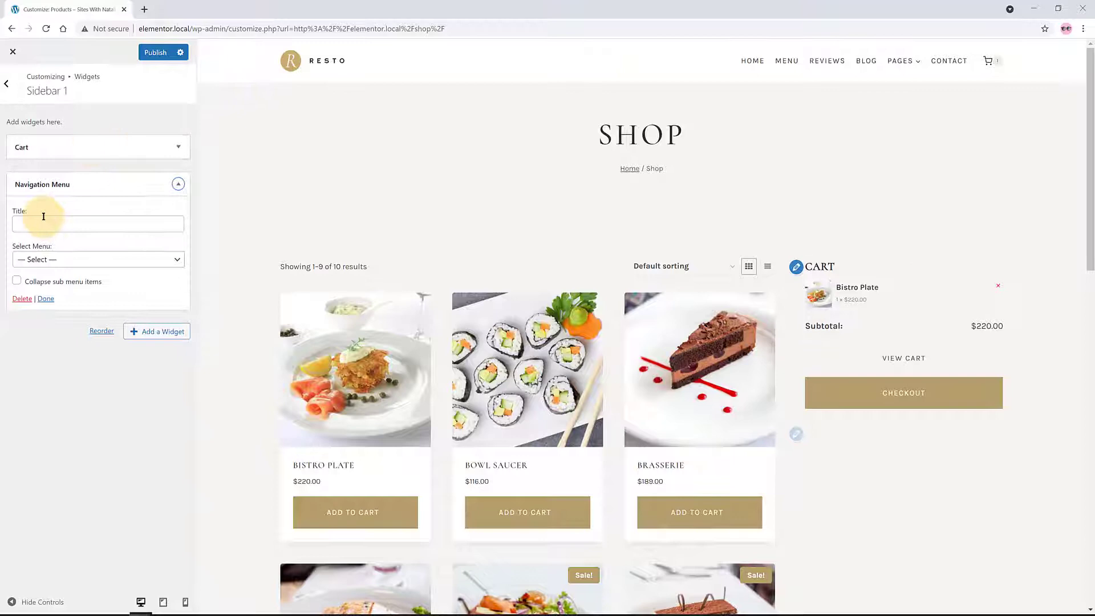
Step: Title the menu widget MENU with Primary Menu and collapsed sub-items, move it above Cart, and publish
{"action": "left_click", "coordinate": [47, 222]}
{"action": "type", "text": "U"}
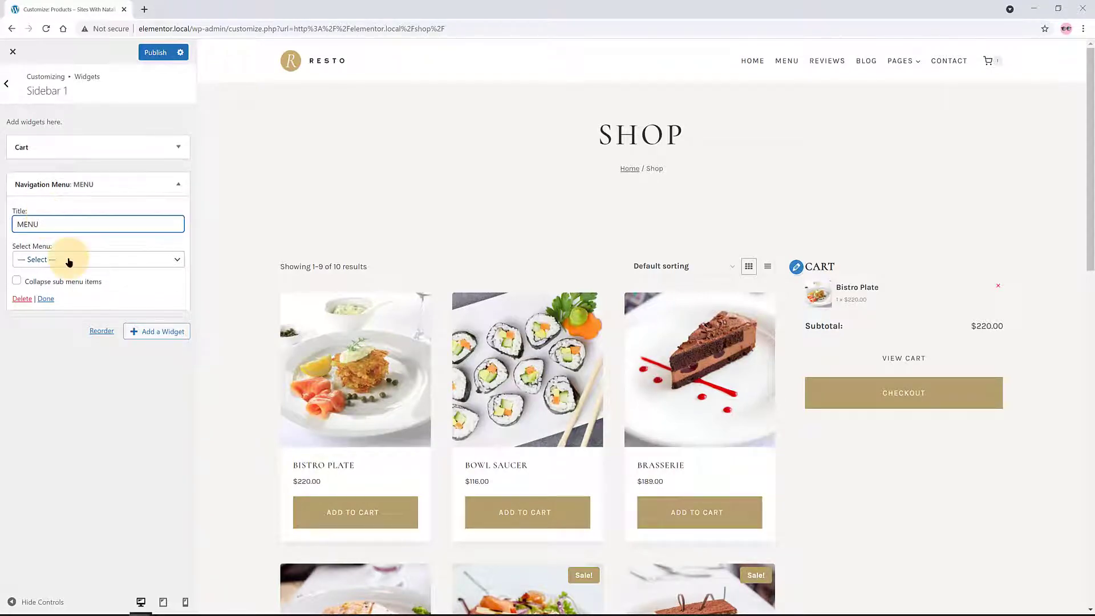
{"action": "left_click", "coordinate": [98, 260]}
{"action": "left_click", "coordinate": [73, 272]}
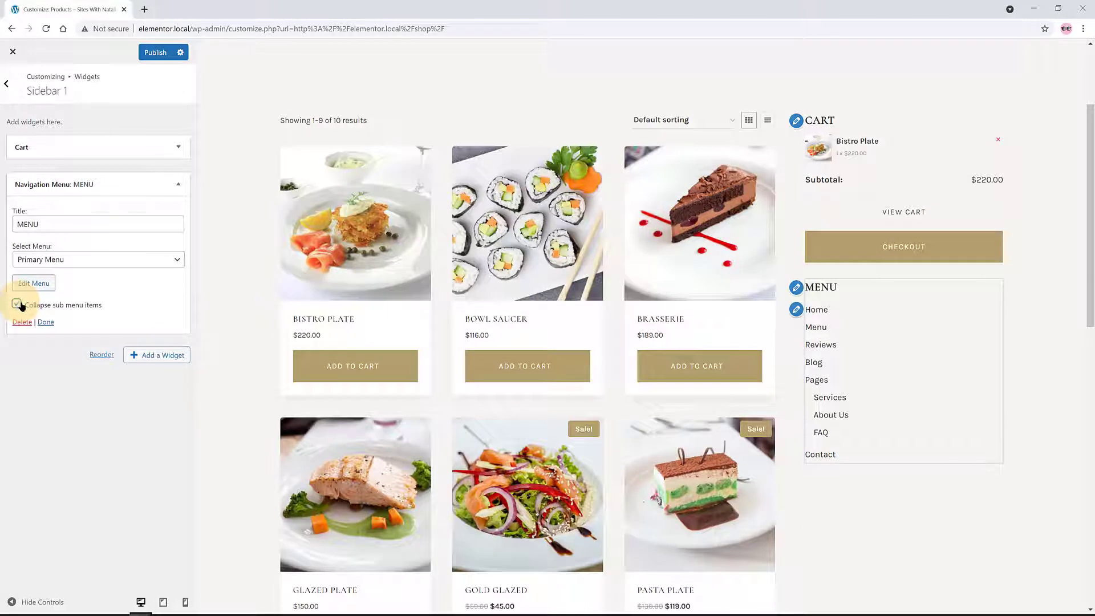
{"action": "left_click", "coordinate": [17, 305]}
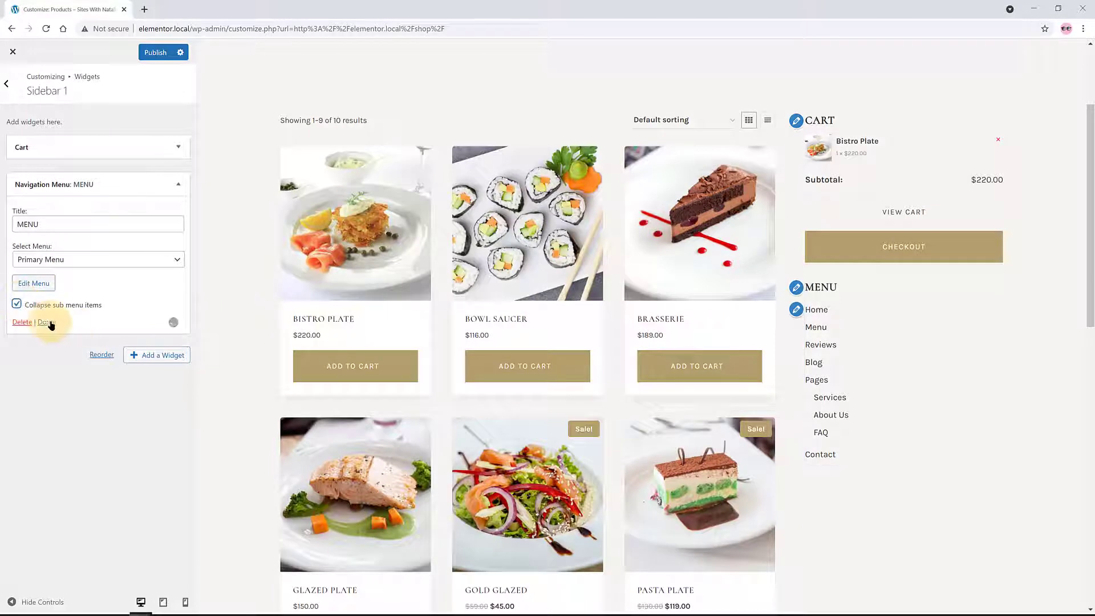
{"action": "left_click", "coordinate": [46, 323]}
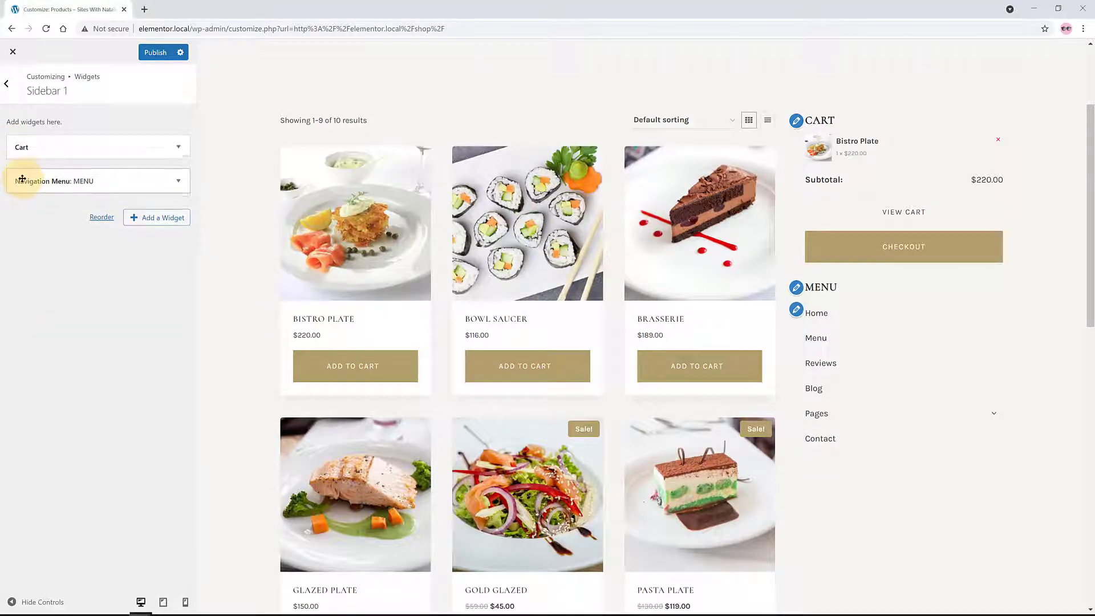
{"action": "left_click_drag", "start_coordinate": [20, 185], "coordinate": [18, 144]}
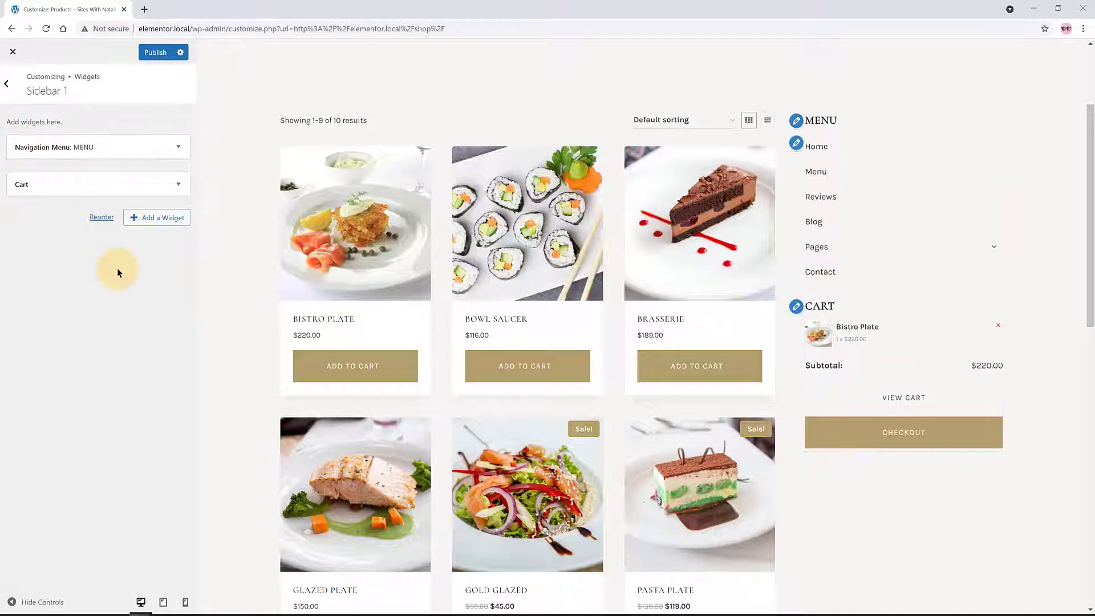
{"action": "left_click", "coordinate": [155, 53]}
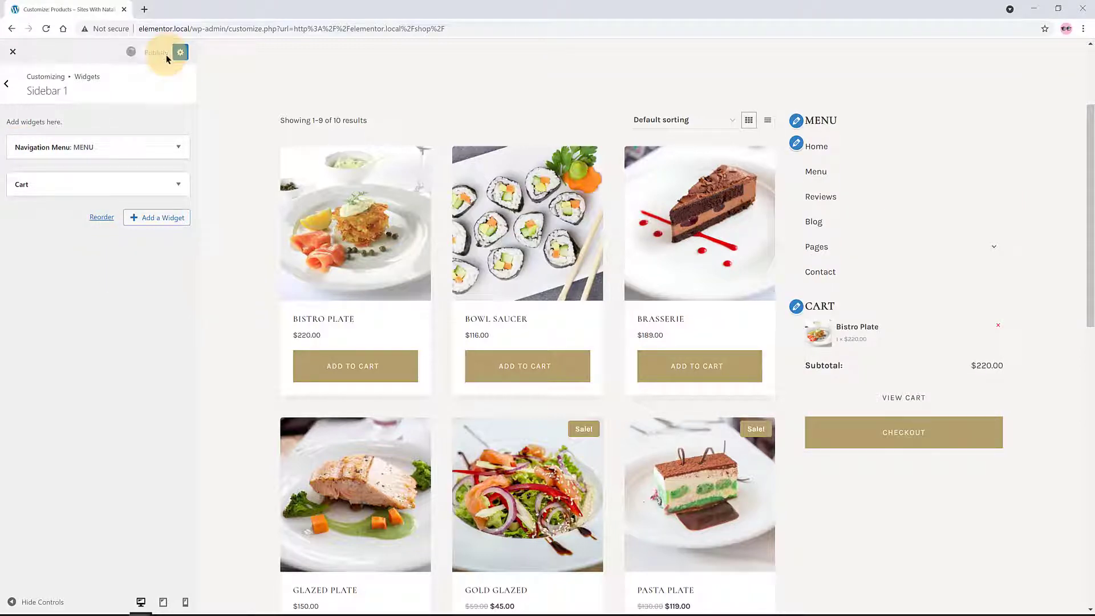
Step: Set the shop sidebar width to 35% and turn on Enable Sticky Sidebar
{"action": "left_click", "coordinate": [6, 83]}
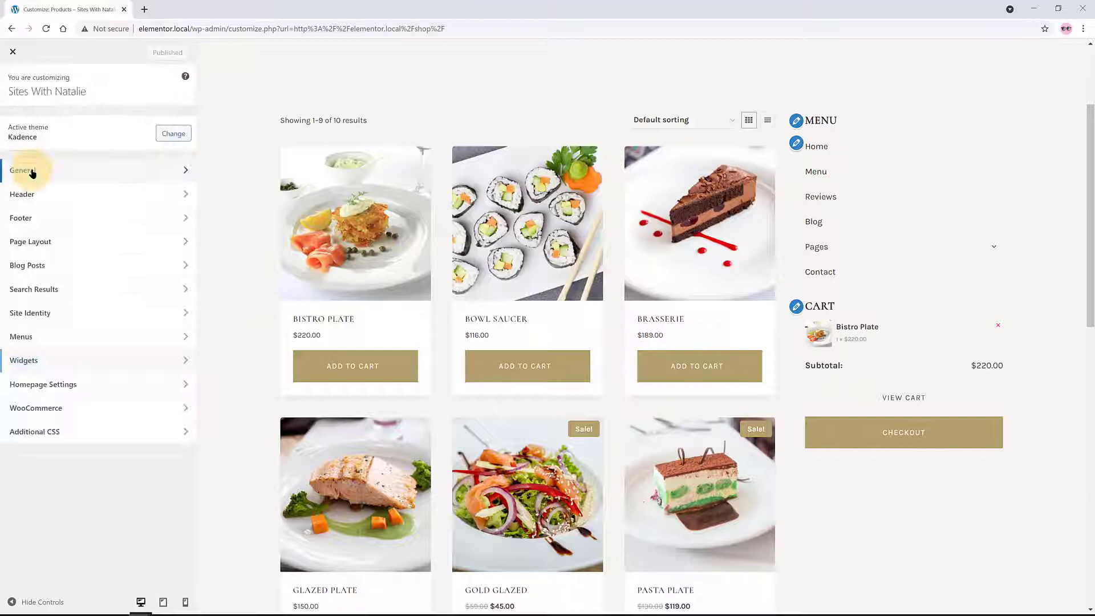
{"action": "left_click", "coordinate": [31, 171]}
{"action": "left_click", "coordinate": [64, 151]}
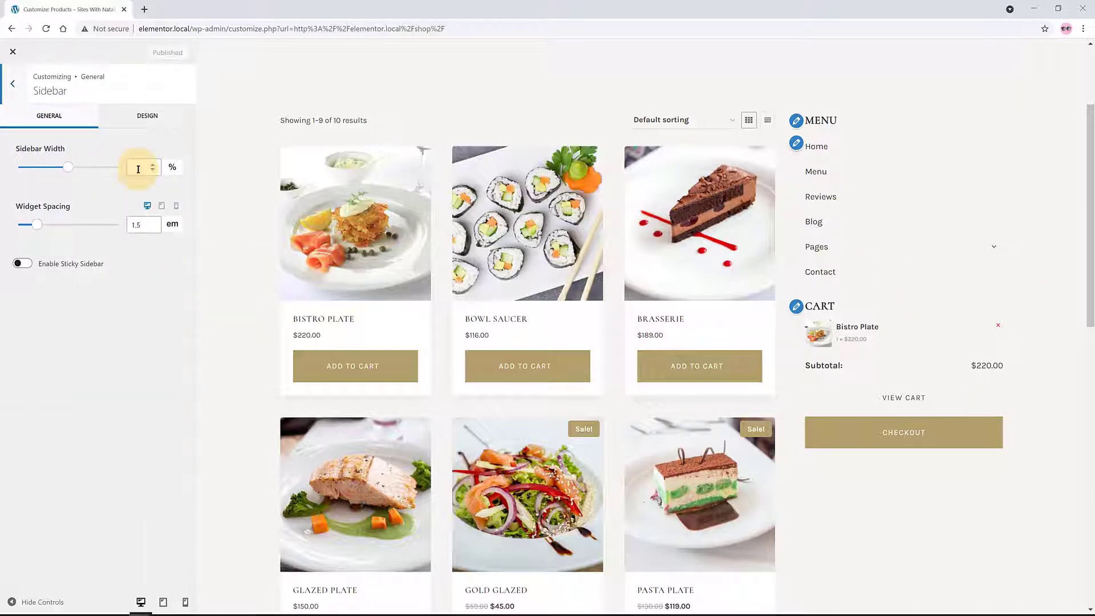
{"action": "type", "text": "35"}
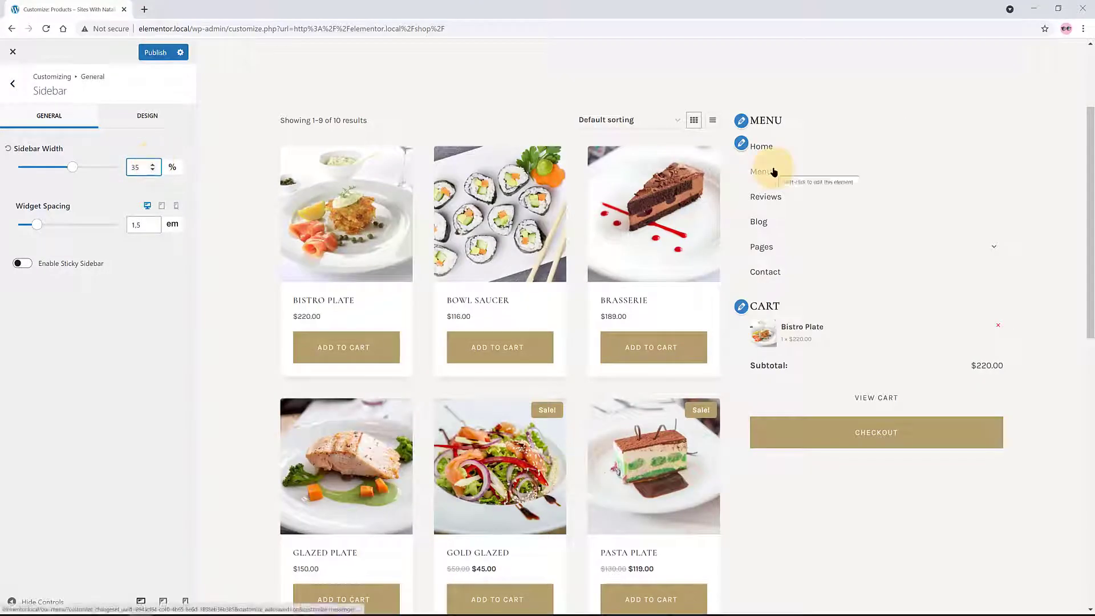
{"action": "left_click", "coordinate": [21, 263]}
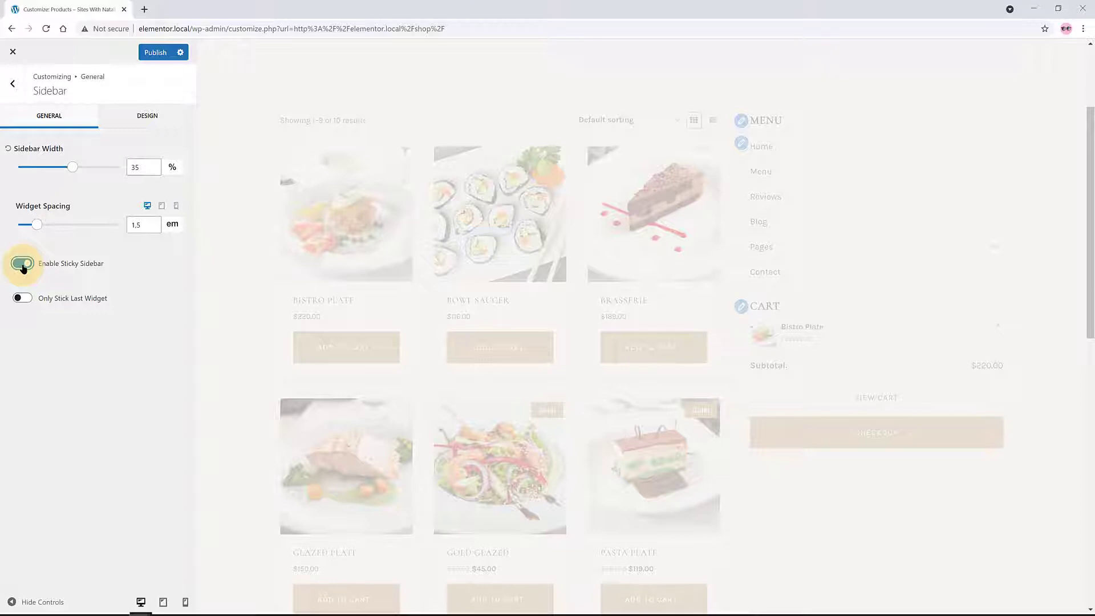
{"action": "left_click", "coordinate": [22, 299]}
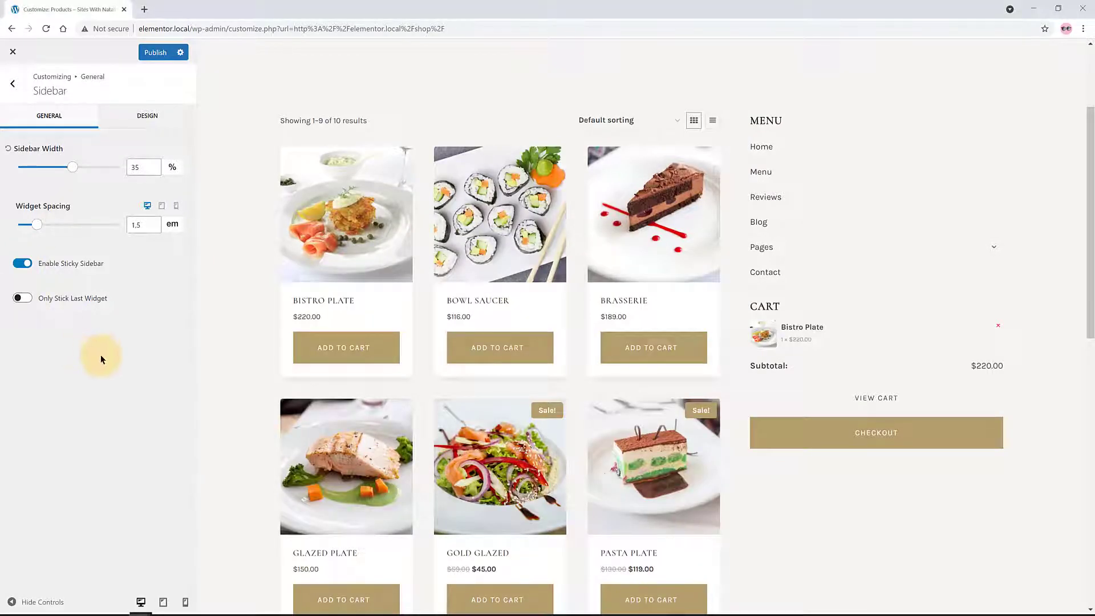
{"action": "scroll", "coordinate": [731, 325], "scroll_direction": "up", "scroll_amount": 3}
{"action": "scroll", "coordinate": [731, 326], "scroll_direction": "down", "scroll_amount": 5}
{"action": "scroll", "coordinate": [731, 326], "scroll_direction": "up", "scroll_amount": 5}
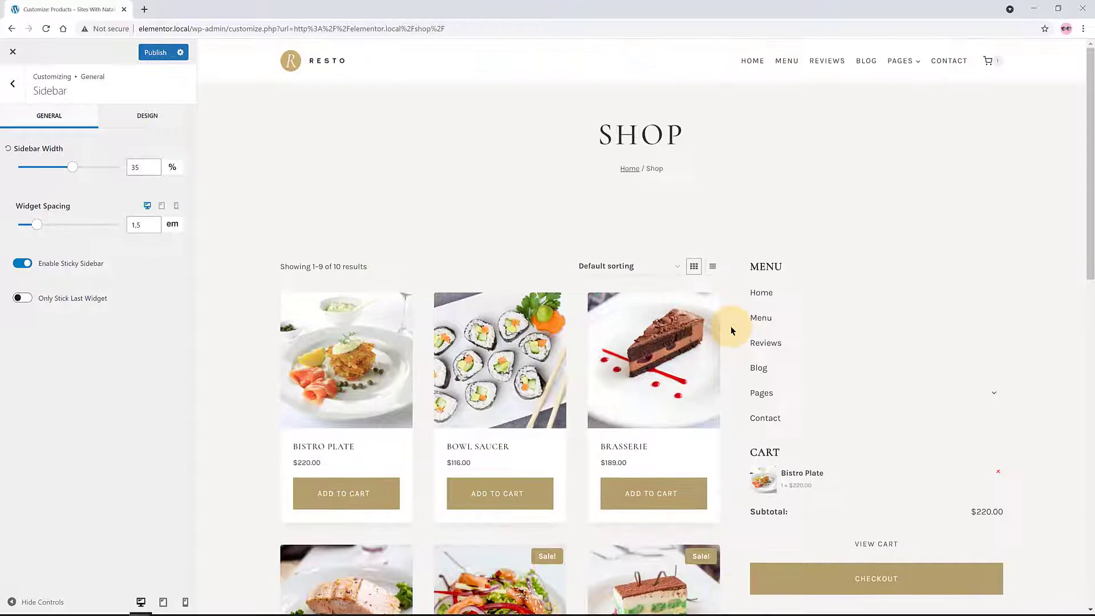
{"action": "scroll", "coordinate": [730, 326], "scroll_direction": "down", "scroll_amount": 5}
{"action": "scroll", "coordinate": [728, 329], "scroll_direction": "up", "scroll_amount": 4}
{"action": "scroll", "coordinate": [728, 328], "scroll_direction": "down", "scroll_amount": 5}
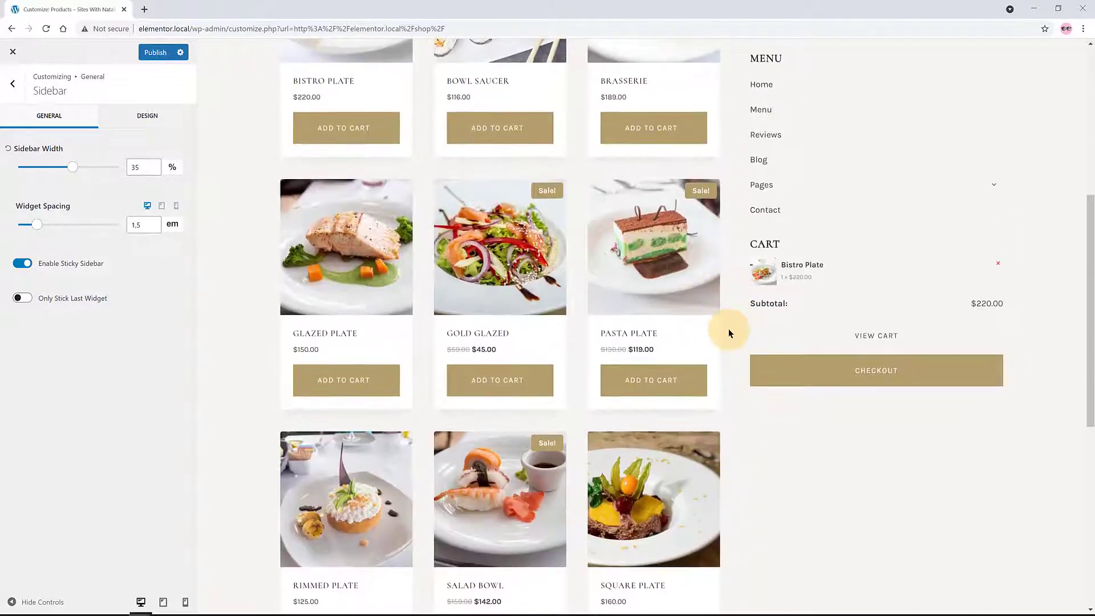
{"action": "scroll", "coordinate": [728, 329], "scroll_direction": "up", "scroll_amount": 5}
{"action": "scroll", "coordinate": [727, 328], "scroll_direction": "down", "scroll_amount": 2}
{"action": "scroll", "coordinate": [727, 328], "scroll_direction": "down", "scroll_amount": 3}
{"action": "scroll", "coordinate": [726, 327], "scroll_direction": "down", "scroll_amount": 2}
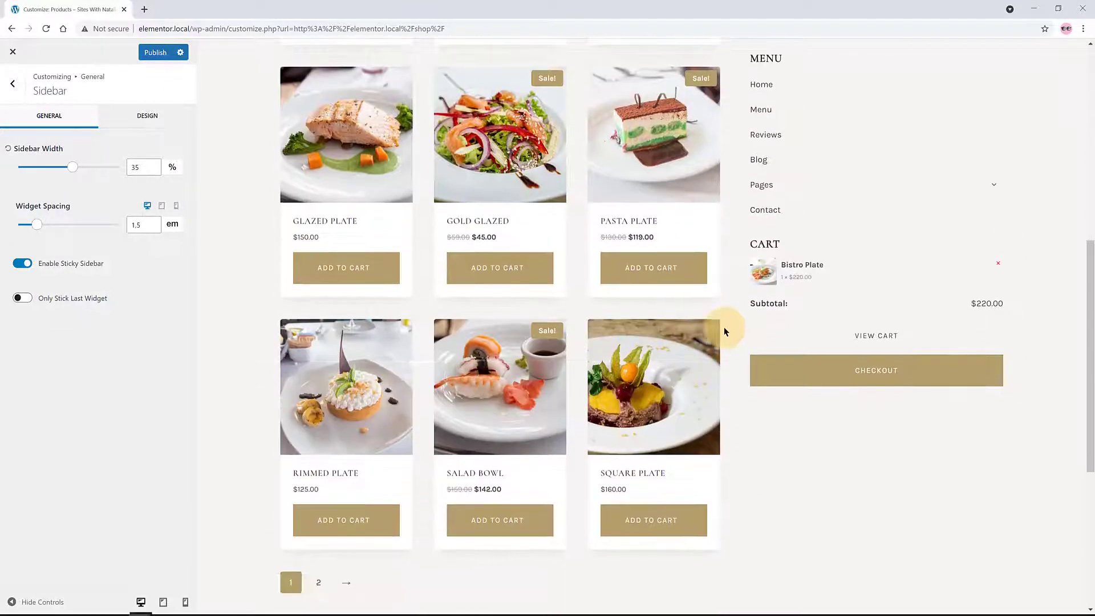
{"action": "scroll", "coordinate": [724, 326], "scroll_direction": "down", "scroll_amount": 3}
{"action": "scroll", "coordinate": [724, 327], "scroll_direction": "up", "scroll_amount": 4}
{"action": "scroll", "coordinate": [724, 327], "scroll_direction": "up", "scroll_amount": 4}
{"action": "scroll", "coordinate": [721, 326], "scroll_direction": "down", "scroll_amount": 3}
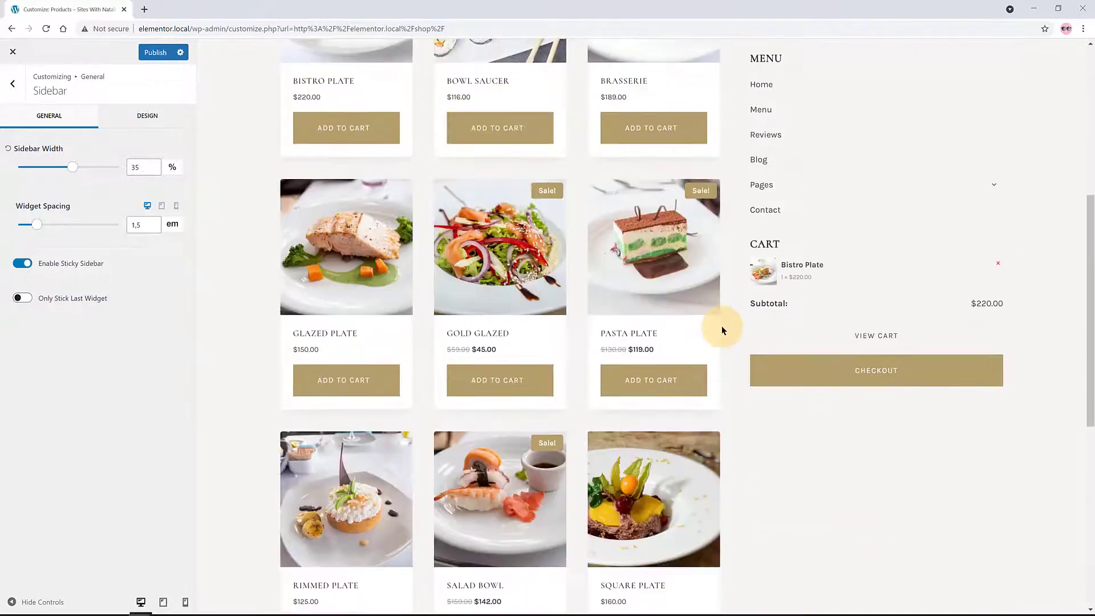
{"action": "scroll", "coordinate": [721, 326], "scroll_direction": "down", "scroll_amount": 4}
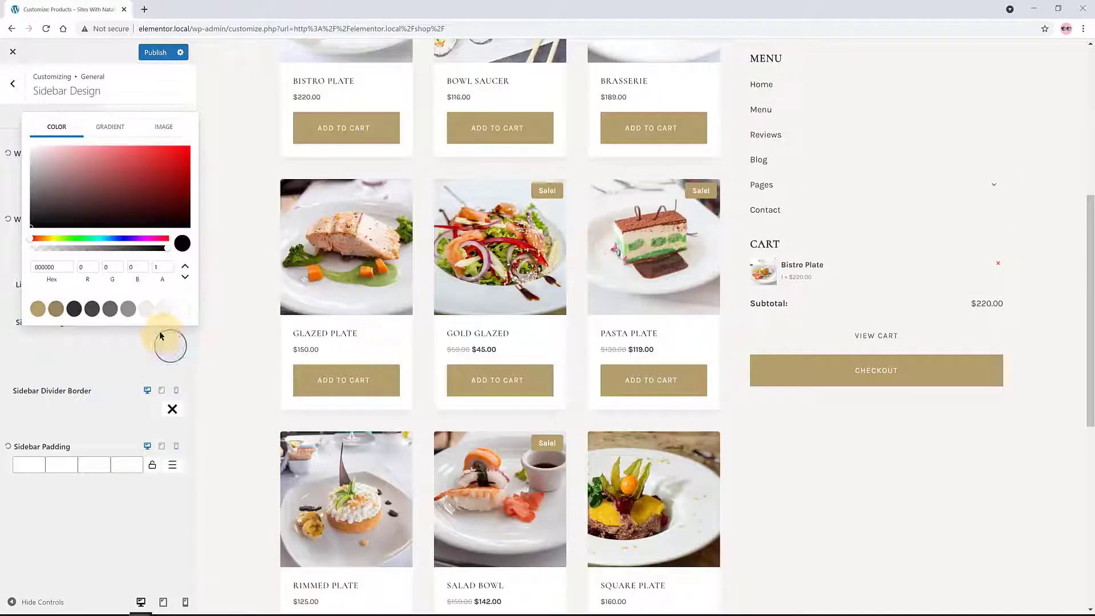
Step: Give the sidebar a white background and linked 2 em padding on all sides
{"action": "left_click", "coordinate": [182, 309]}
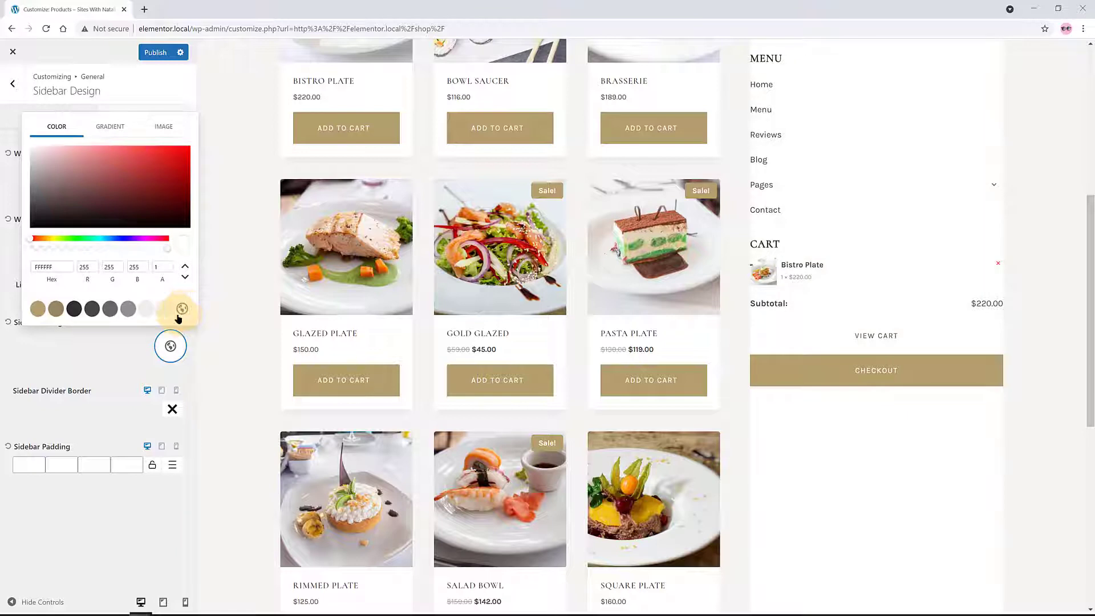
{"action": "left_click", "coordinate": [154, 467]}
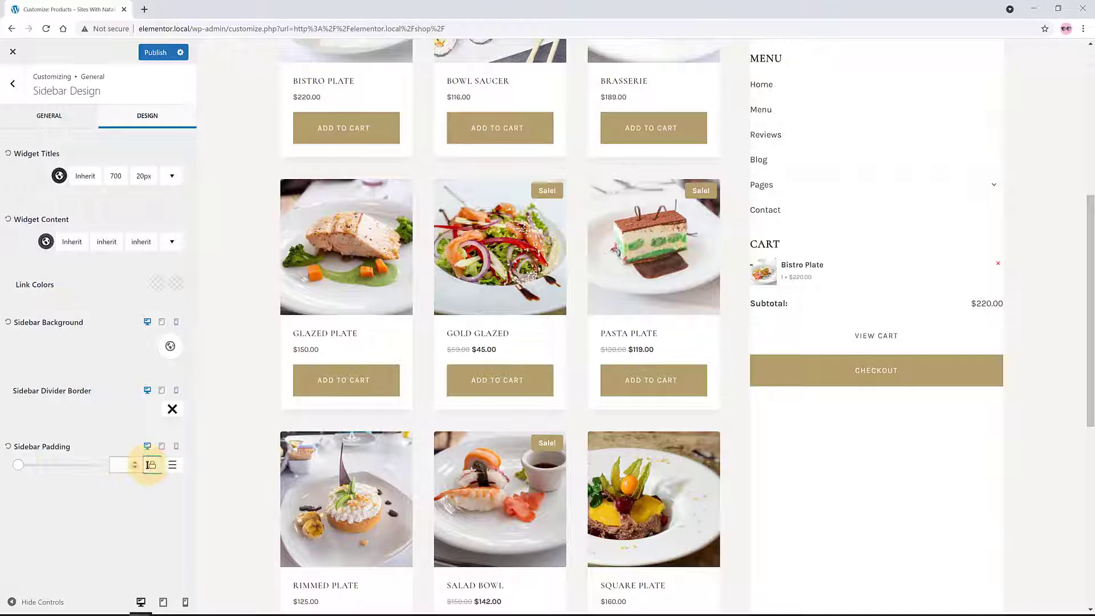
{"action": "left_click", "coordinate": [172, 464]}
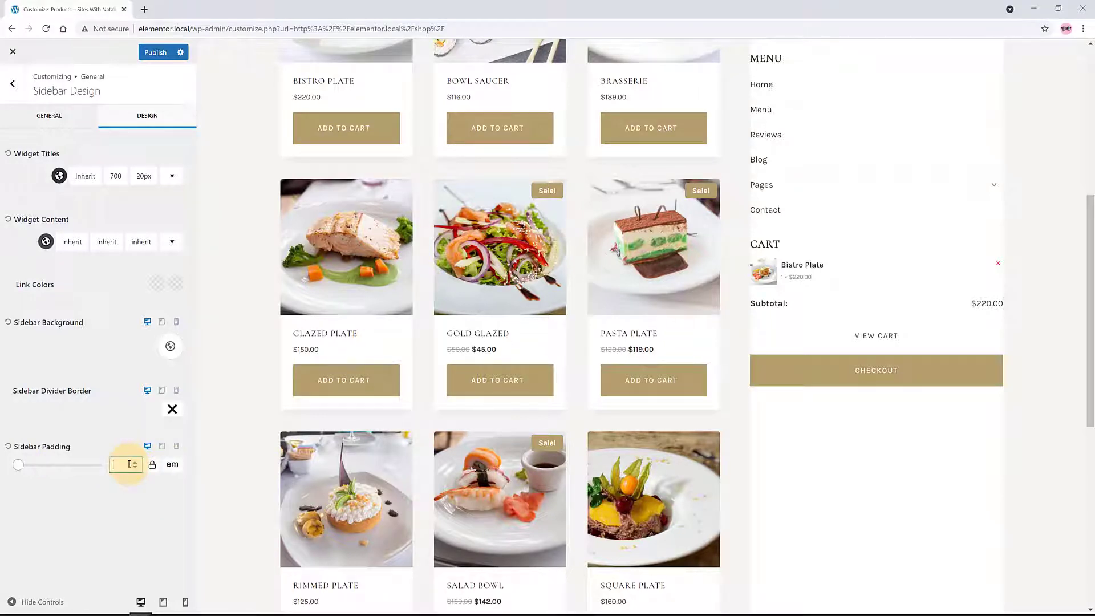
{"action": "type", "text": "2"}
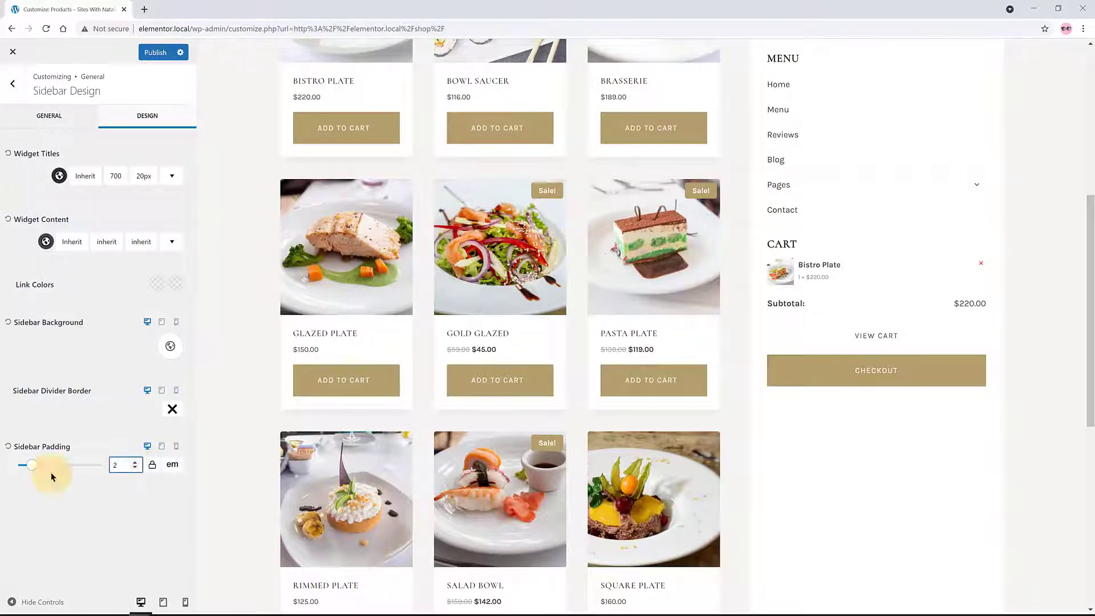
{"action": "scroll", "coordinate": [514, 425], "scroll_direction": "up", "scroll_amount": 1}
{"action": "scroll", "coordinate": [514, 426], "scroll_direction": "up", "scroll_amount": 5}
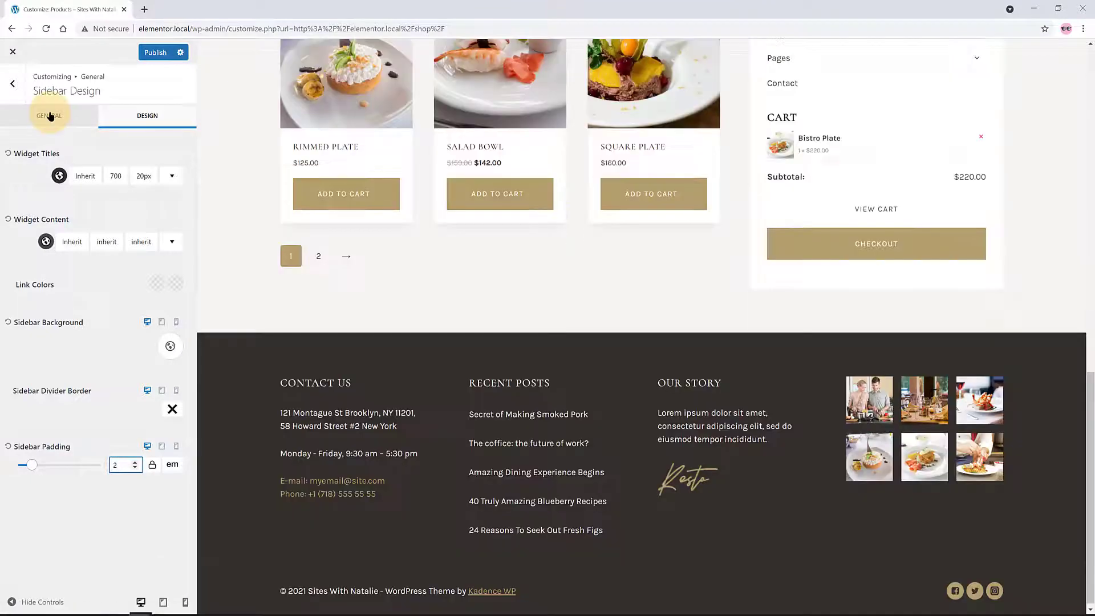
Step: Turn on Only Stick Last Widget in the sidebar's General settings
{"action": "left_click", "coordinate": [50, 116]}
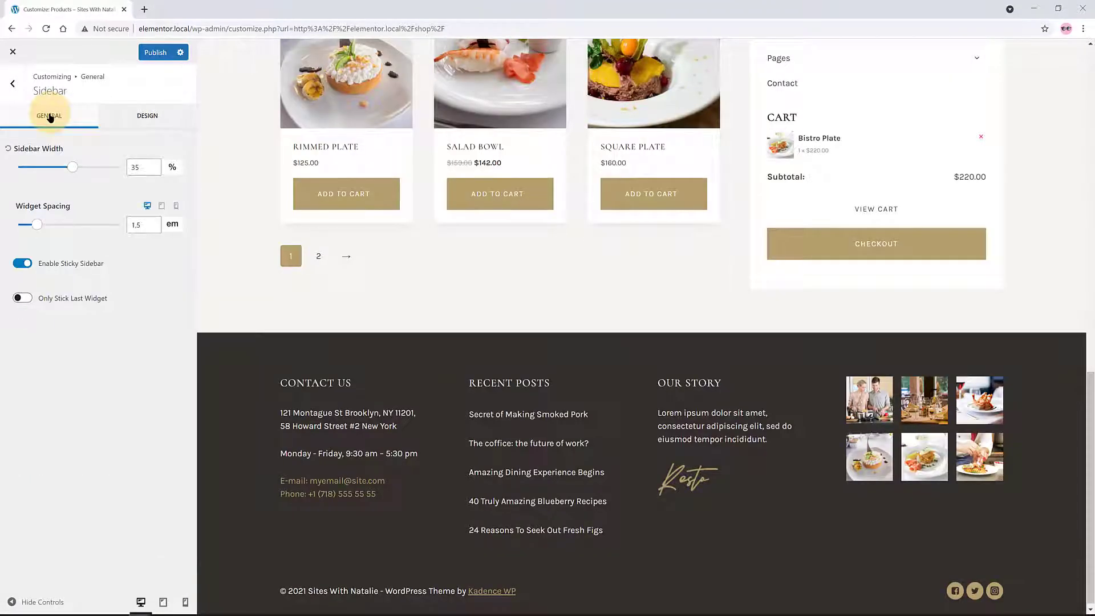
{"action": "left_click", "coordinate": [23, 297]}
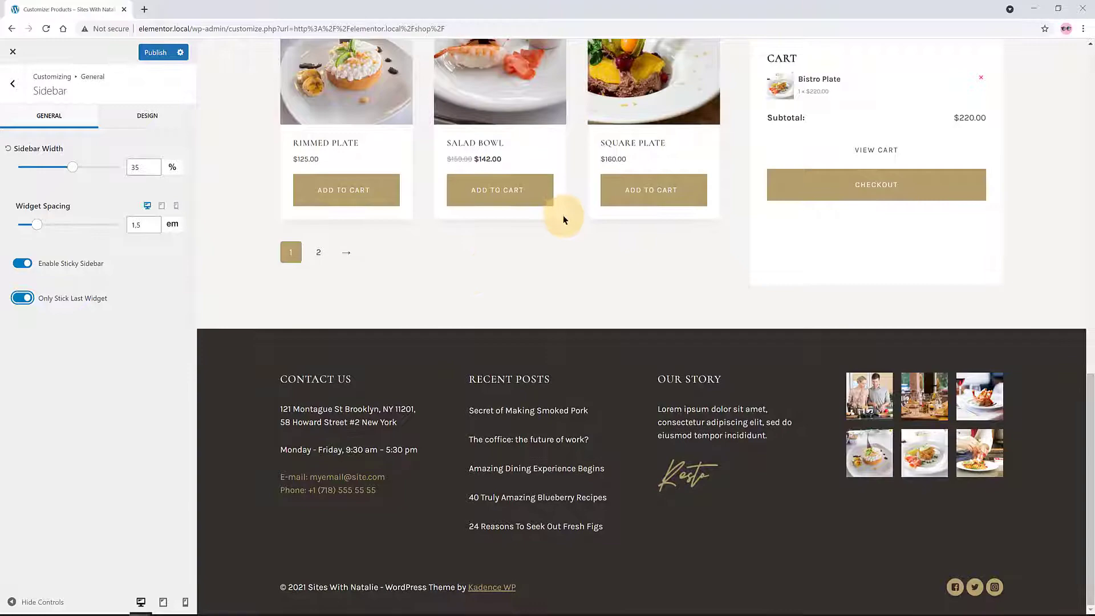
{"action": "scroll", "coordinate": [563, 215], "scroll_direction": "up", "scroll_amount": 8}
{"action": "scroll", "coordinate": [581, 150], "scroll_direction": "down", "scroll_amount": 4}
{"action": "scroll", "coordinate": [580, 150], "scroll_direction": "down", "scroll_amount": 4}
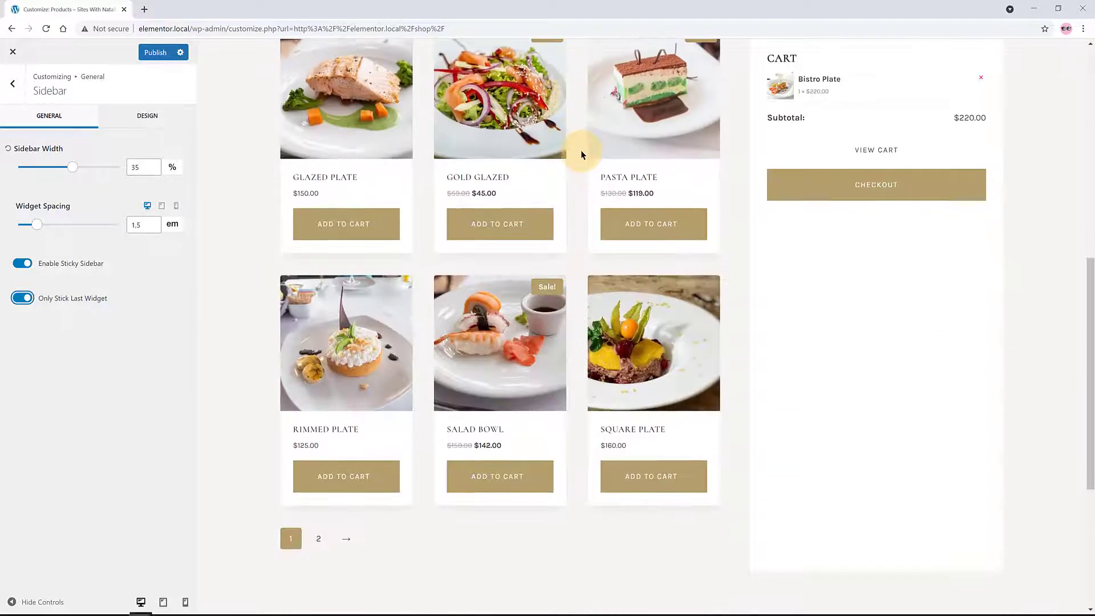
{"action": "scroll", "coordinate": [581, 150], "scroll_direction": "down", "scroll_amount": 4}
{"action": "left_click", "coordinate": [148, 116]}
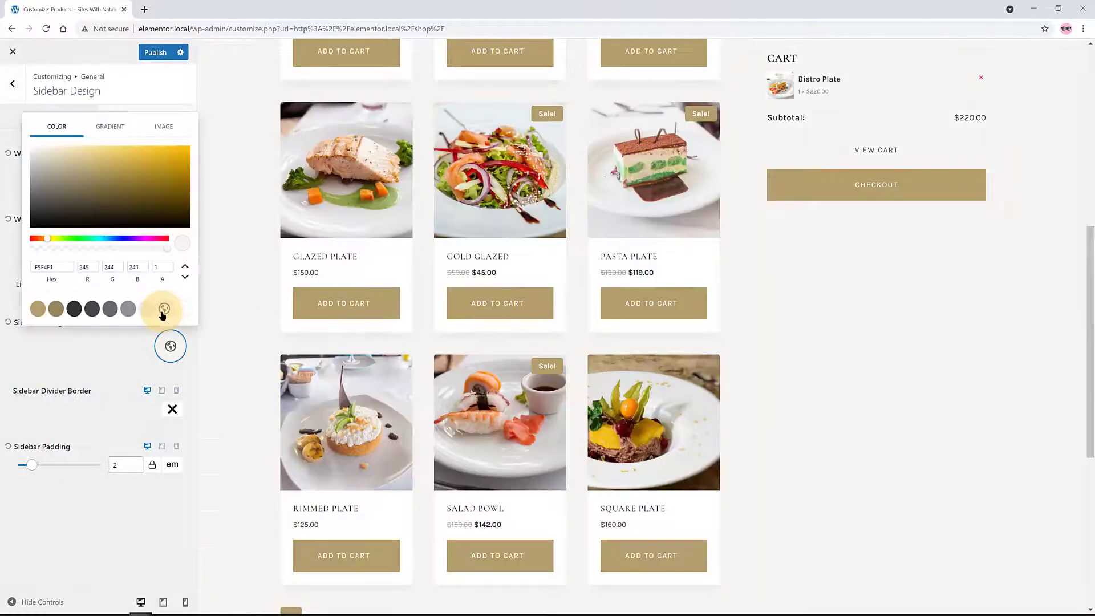
{"action": "scroll", "coordinate": [800, 213], "scroll_direction": "down", "scroll_amount": 5}
Step: Publish the F5F4F1 sidebar background, then reopen and close its colour picker
{"action": "left_click", "coordinate": [802, 216]}
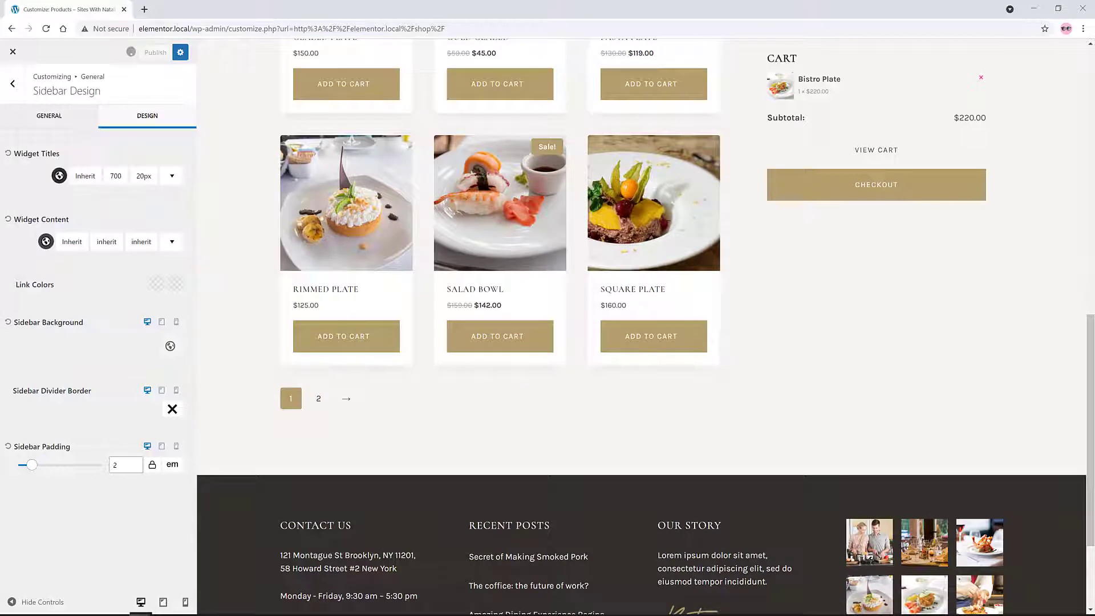
{"action": "left_click", "coordinate": [171, 347]}
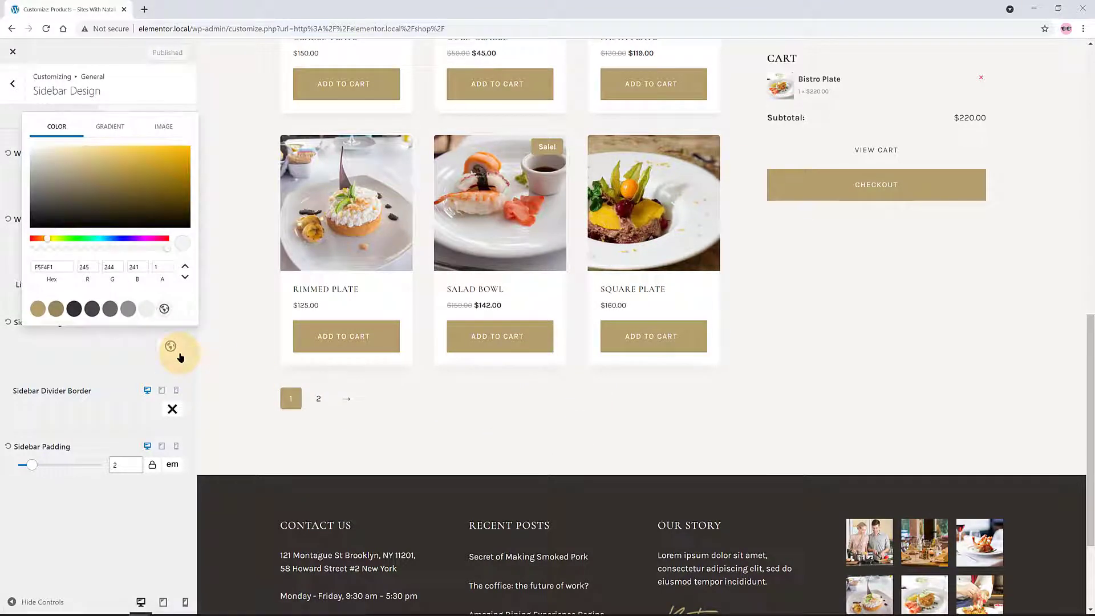
{"action": "left_click", "coordinate": [256, 373]}
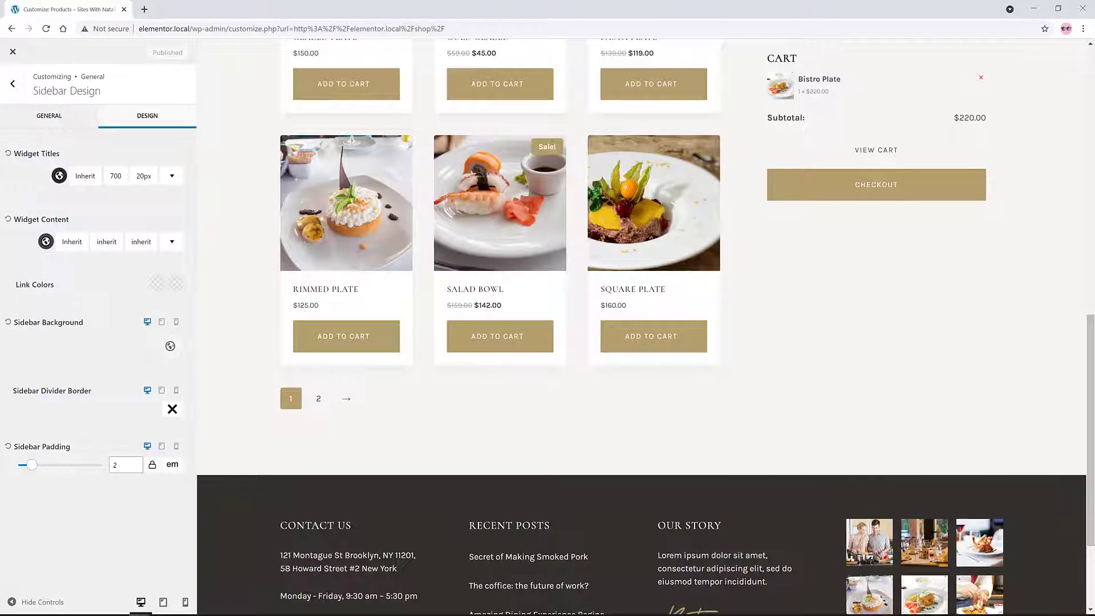
Step: Back out of the Customizer menus and exit to the live shop
{"action": "left_click", "coordinate": [12, 83]}
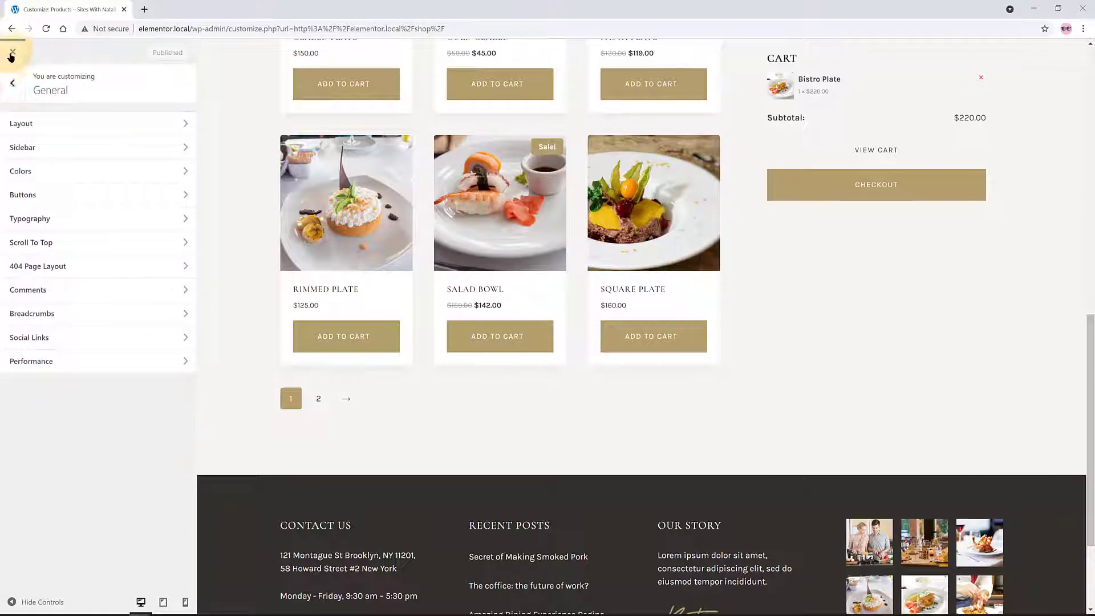
{"action": "left_click", "coordinate": [11, 86]}
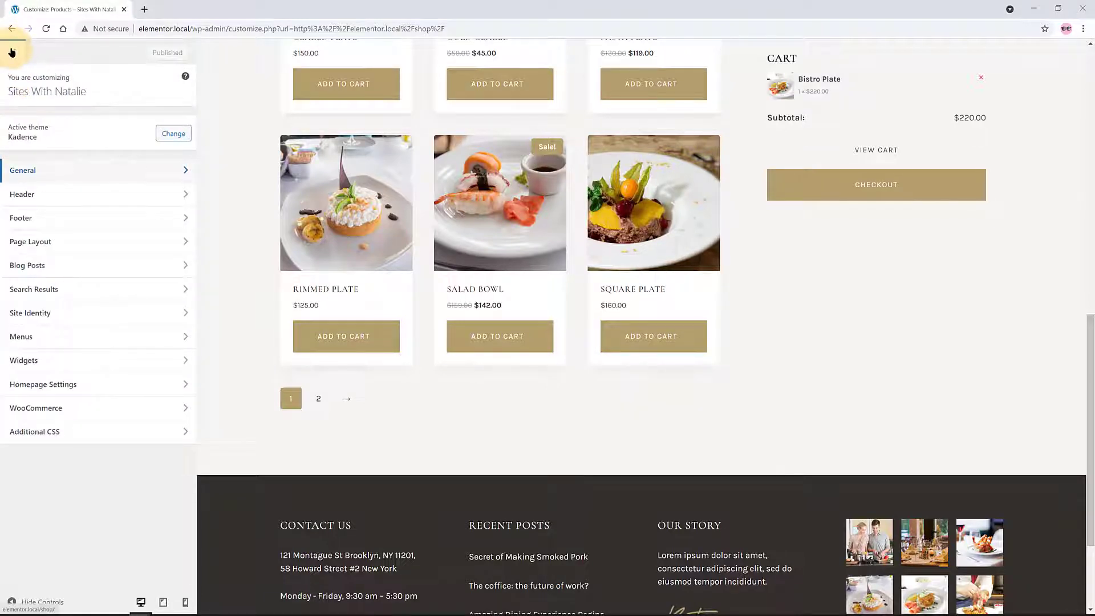
{"action": "left_click", "coordinate": [12, 52]}
{"action": "scroll", "coordinate": [863, 296], "scroll_direction": "down", "scroll_amount": 5}
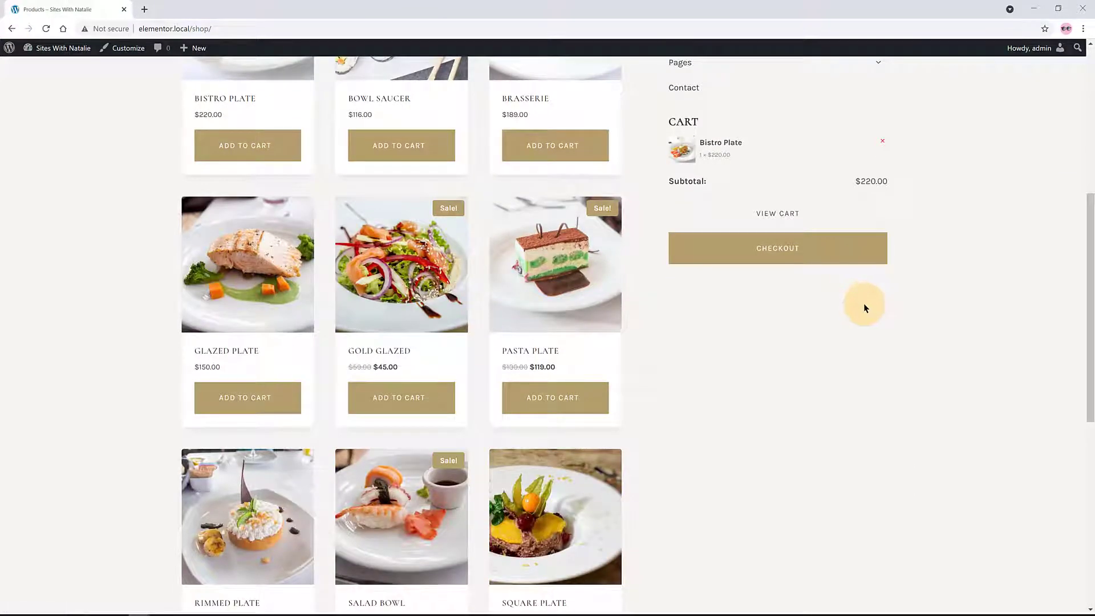
{"action": "scroll", "coordinate": [865, 306], "scroll_direction": "up", "scroll_amount": 4}
{"action": "scroll", "coordinate": [865, 307], "scroll_direction": "up", "scroll_amount": 4}
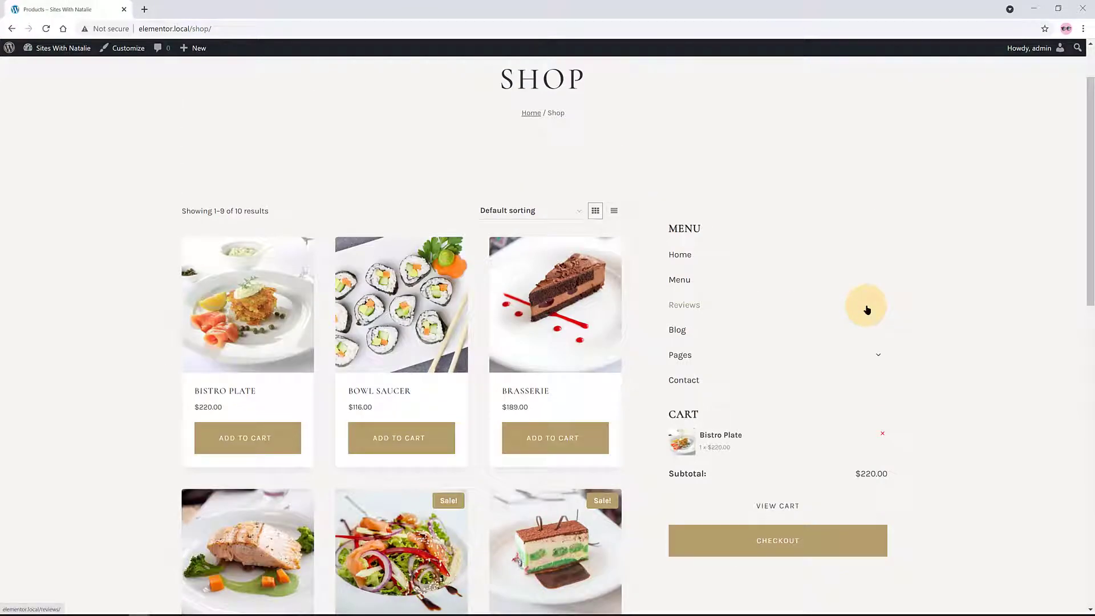
{"action": "scroll", "coordinate": [866, 309], "scroll_direction": "down", "scroll_amount": 3}
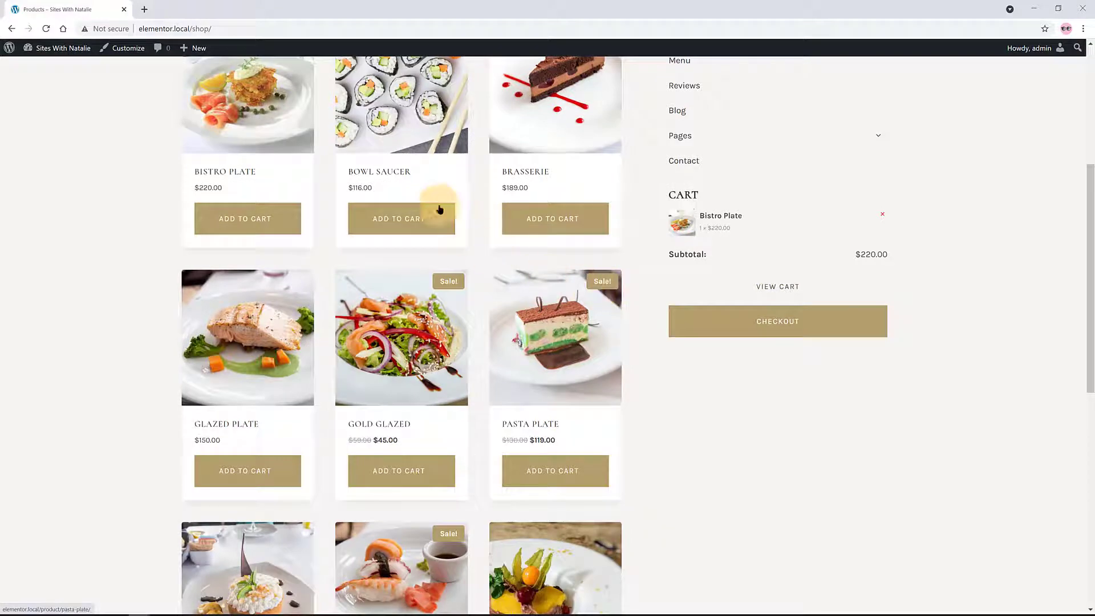
Step: Add Bowl Saucer to the cart, then remove Bistro Plate on the Cart page
{"action": "left_click", "coordinate": [401, 217]}
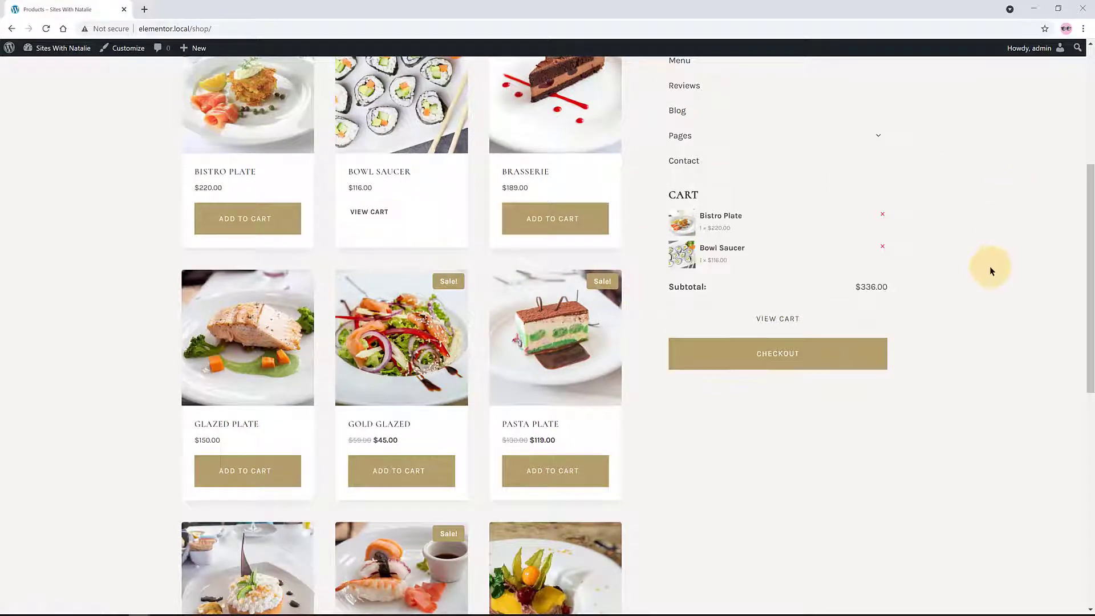
{"action": "scroll", "coordinate": [988, 267], "scroll_direction": "up", "scroll_amount": 3}
{"action": "scroll", "coordinate": [988, 268], "scroll_direction": "up", "scroll_amount": 3}
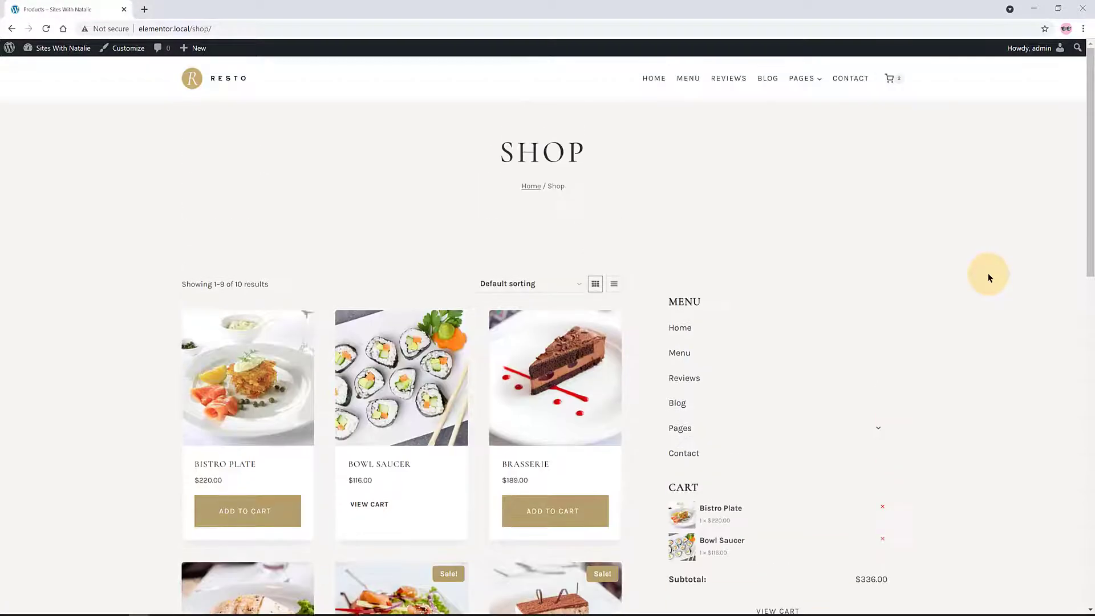
{"action": "scroll", "coordinate": [990, 277], "scroll_direction": "down", "scroll_amount": 4}
{"action": "left_click", "coordinate": [767, 317]}
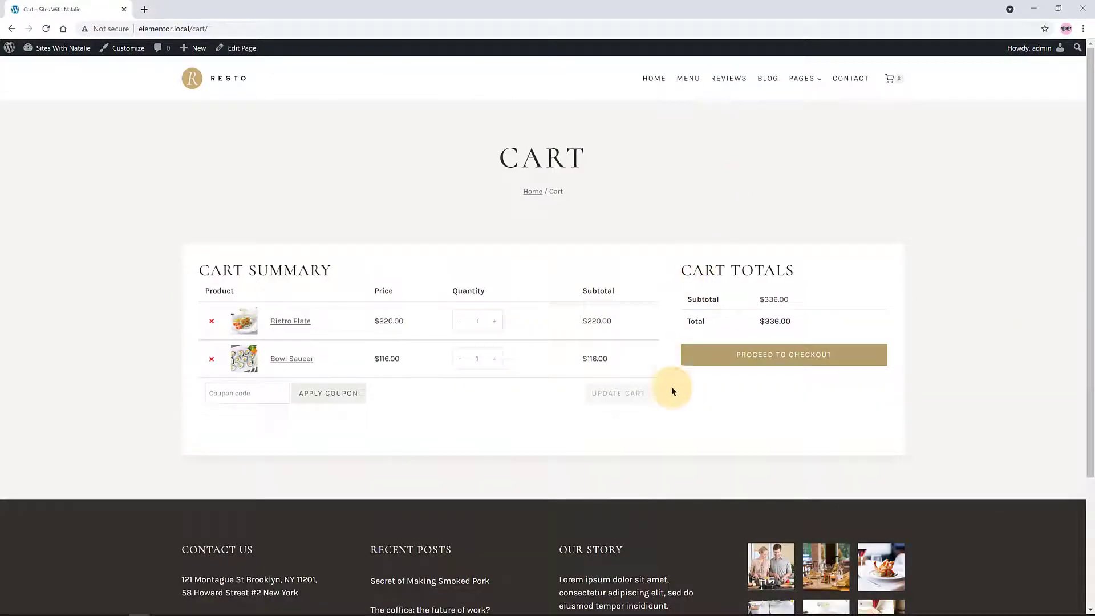
{"action": "left_click", "coordinate": [211, 358]}
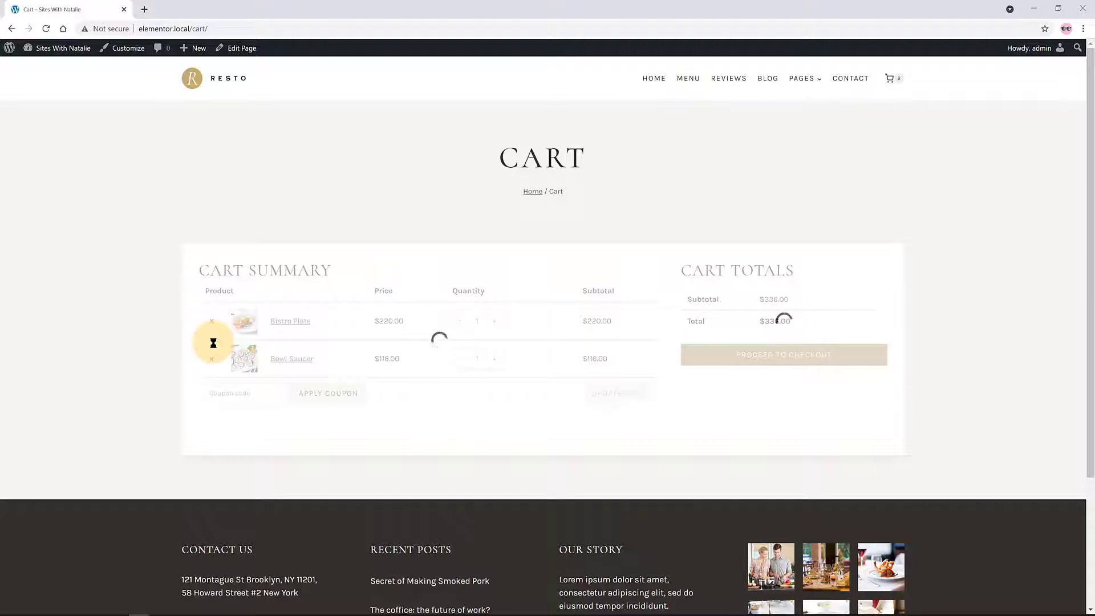
{"action": "scroll", "coordinate": [214, 342], "scroll_direction": "down", "scroll_amount": 2}
Step: Remove the MENU widget and publish, then add Pasta Plate and view the $235.00 cart
{"action": "left_click", "coordinate": [328, 243]}
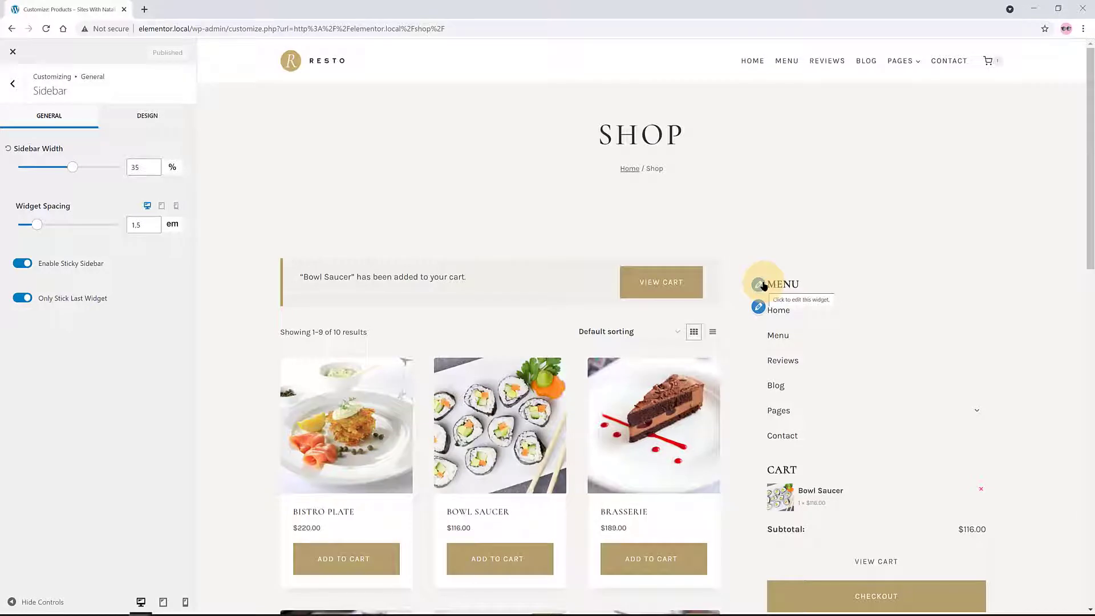
{"action": "left_click", "coordinate": [759, 284]}
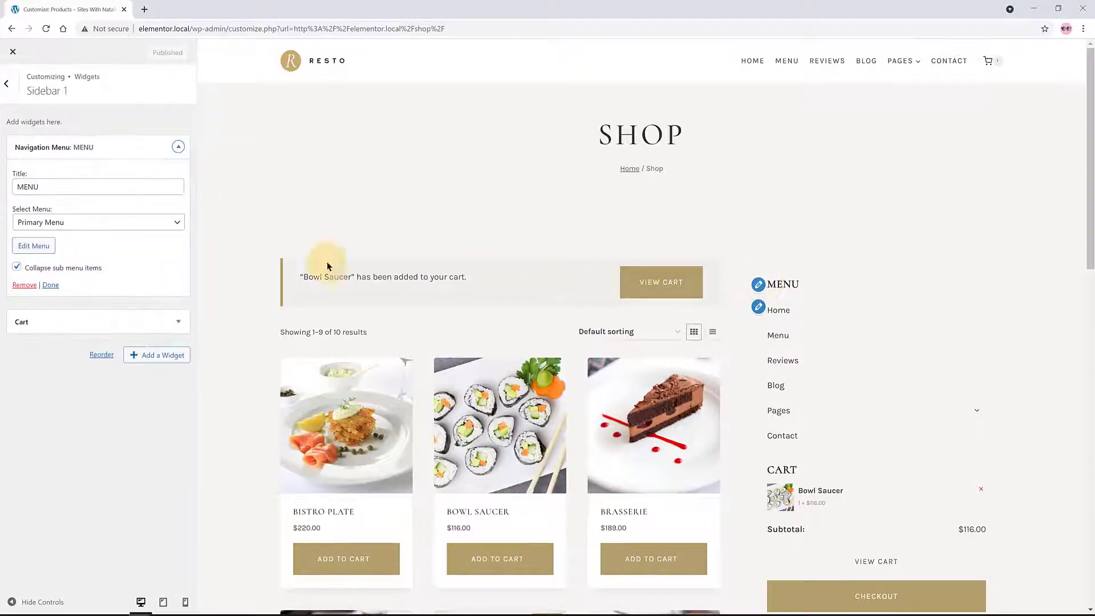
{"action": "left_click", "coordinate": [26, 285]}
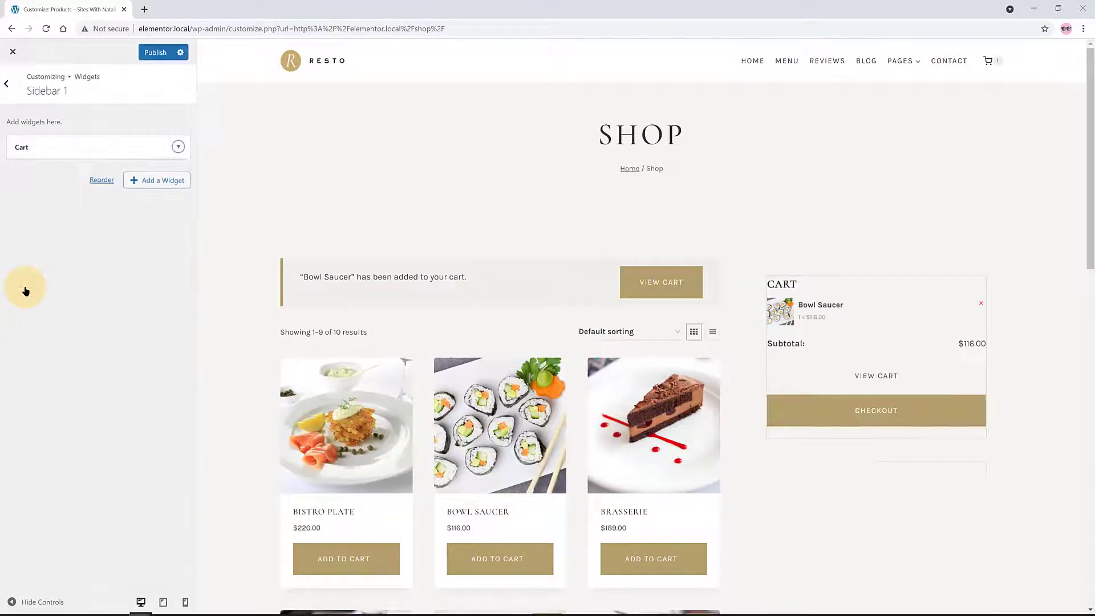
{"action": "left_click", "coordinate": [156, 54]}
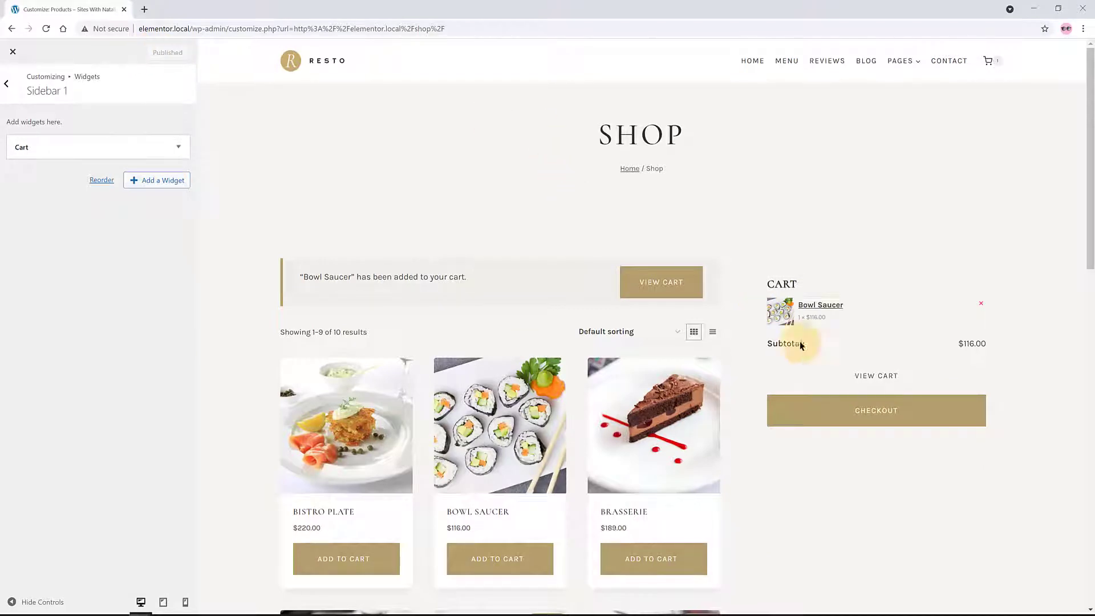
{"action": "scroll", "coordinate": [663, 545], "scroll_direction": "down", "scroll_amount": 3}
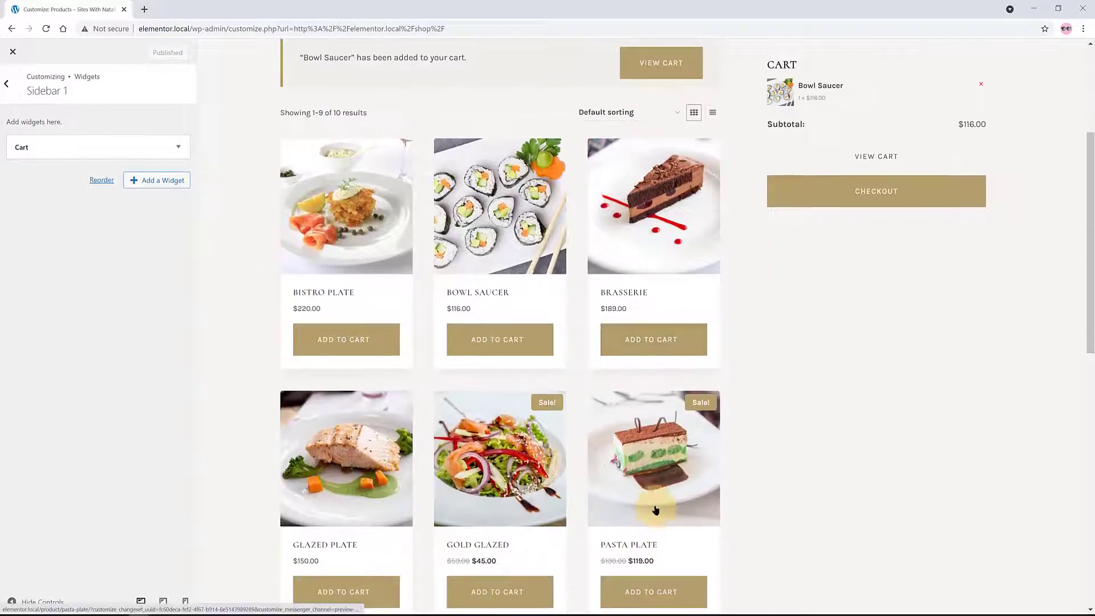
{"action": "left_click", "coordinate": [654, 590]}
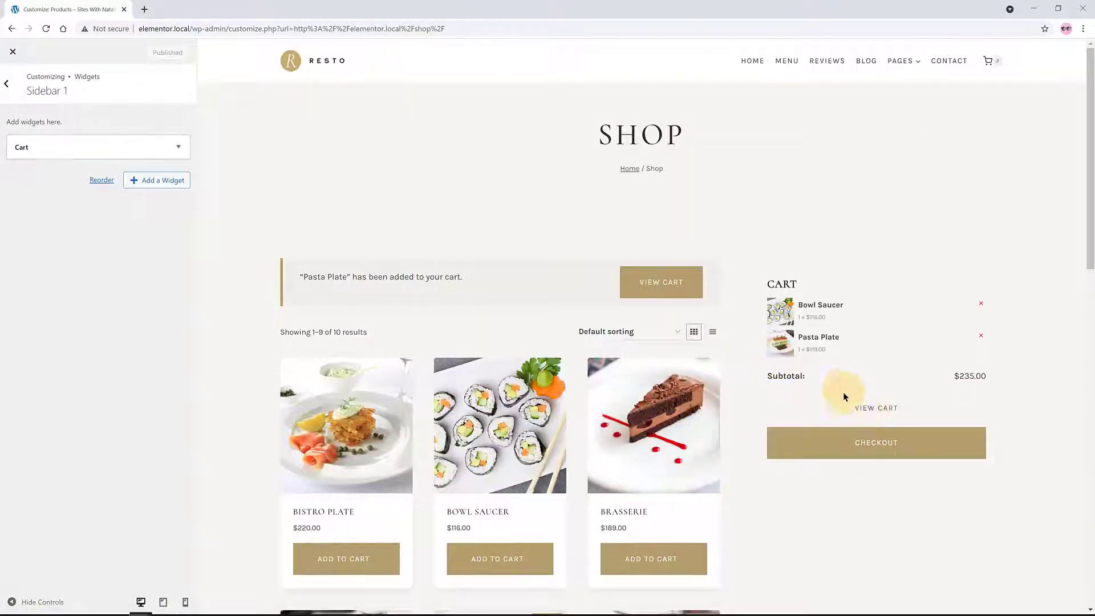
{"action": "left_click", "coordinate": [871, 408]}
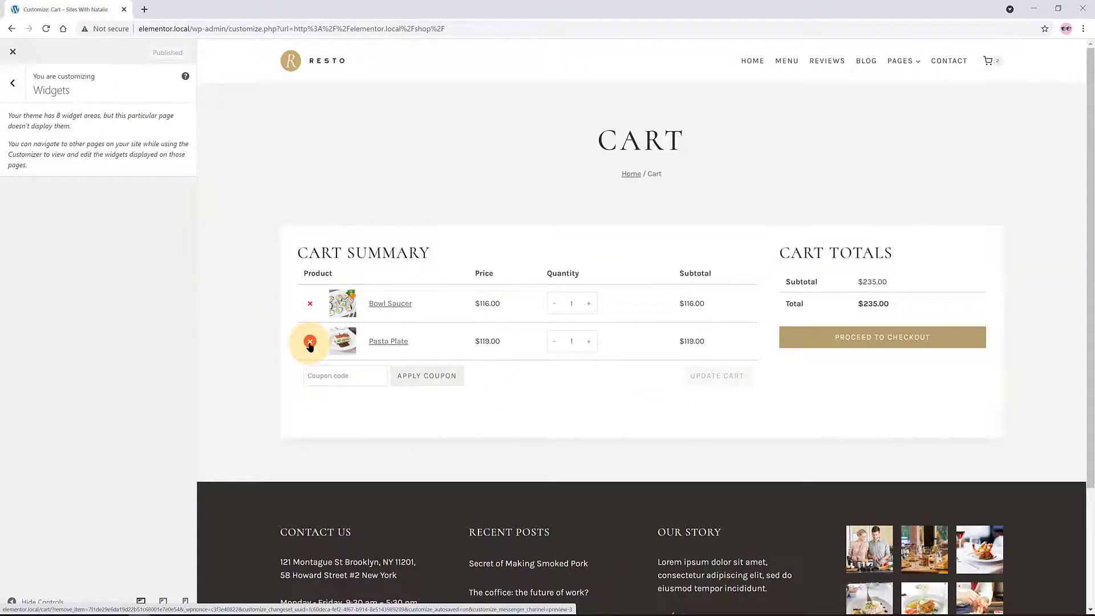
Step: Exit the Customizer to the live shop and open Pasta Plate's product page
{"action": "left_click", "coordinate": [310, 342]}
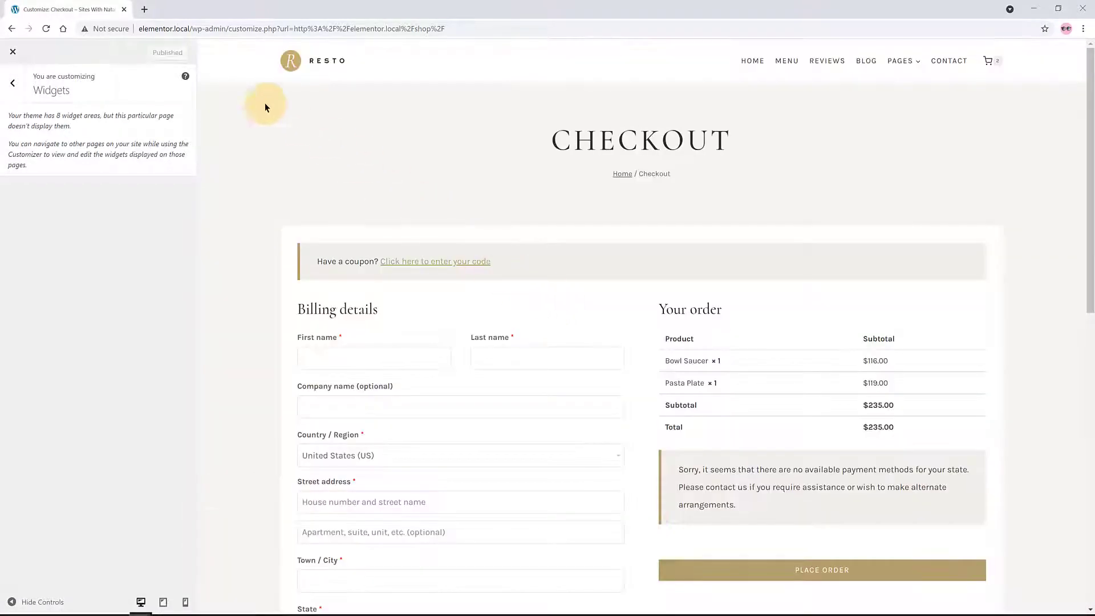
{"action": "left_click", "coordinate": [13, 83]}
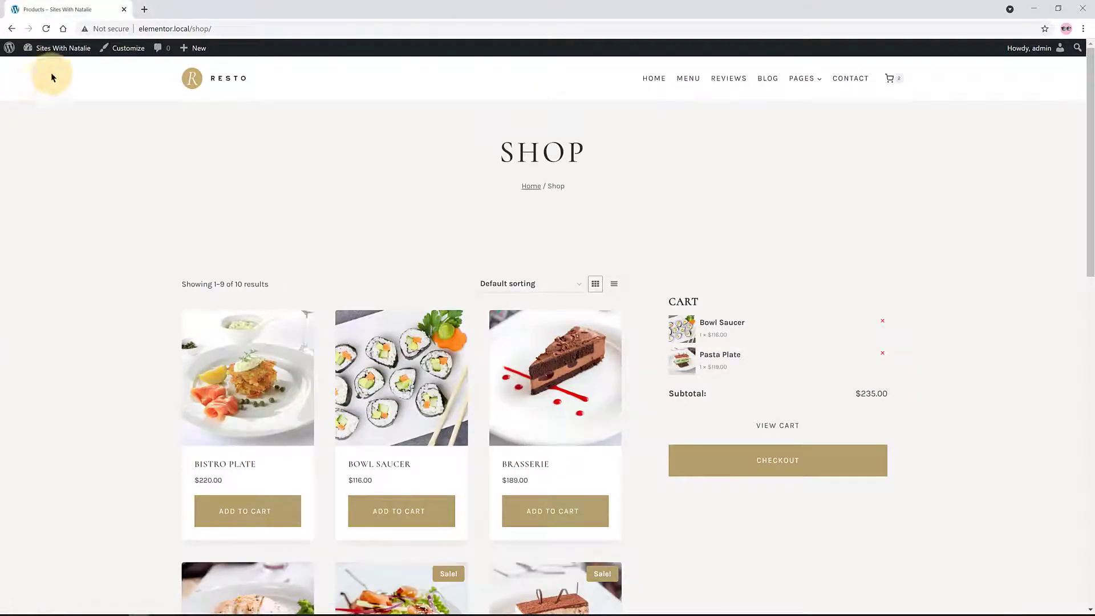
{"action": "scroll", "coordinate": [402, 393], "scroll_direction": "down", "scroll_amount": 3}
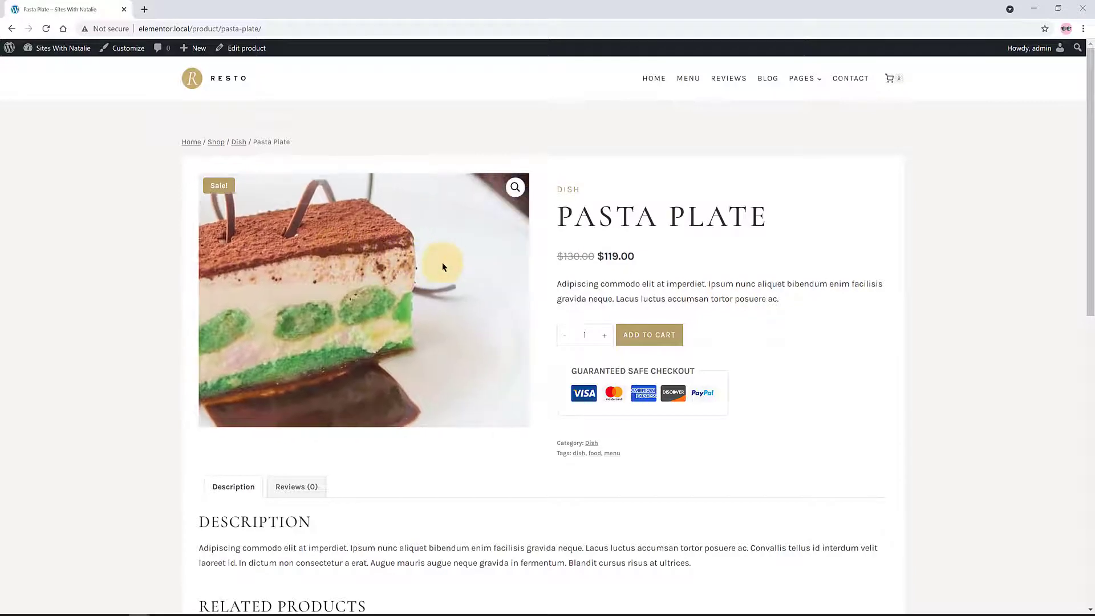
{"action": "scroll", "coordinate": [650, 256], "scroll_direction": "down", "scroll_amount": 3}
Step: Switch the Pasta Plate single product layout to a right sidebar showing the cart
{"action": "left_click", "coordinate": [125, 48]}
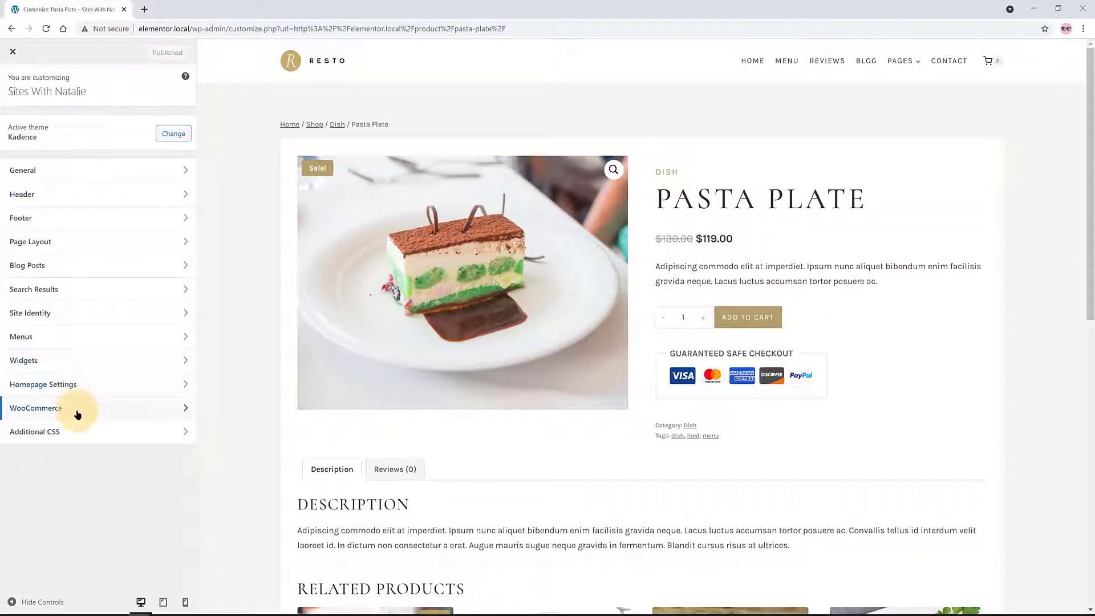
{"action": "left_click", "coordinate": [78, 411]}
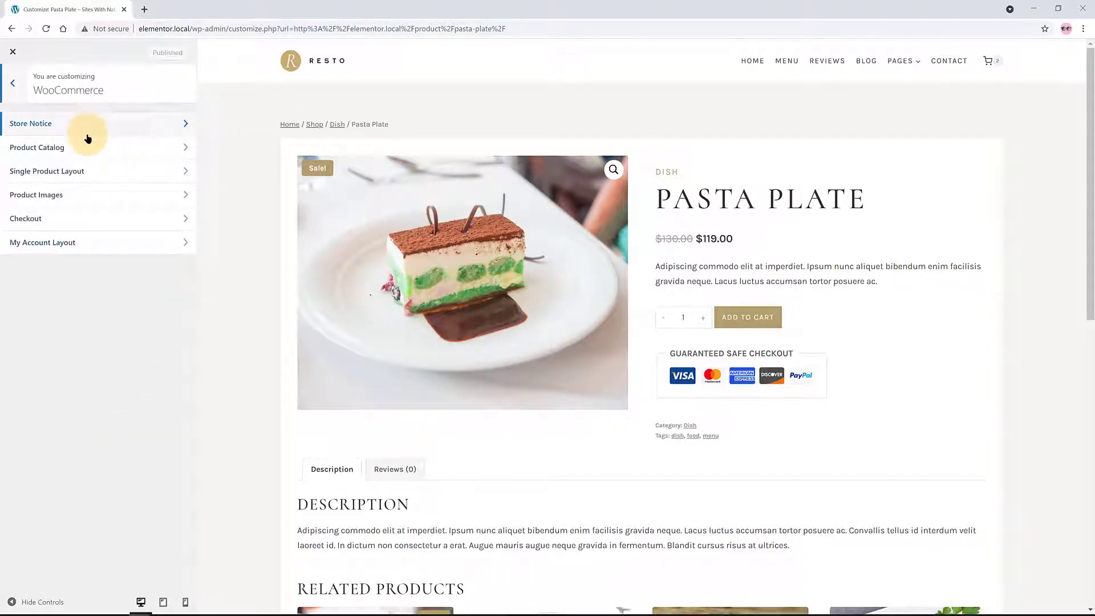
{"action": "left_click", "coordinate": [84, 171]}
{"action": "scroll", "coordinate": [102, 245], "scroll_direction": "down", "scroll_amount": 2}
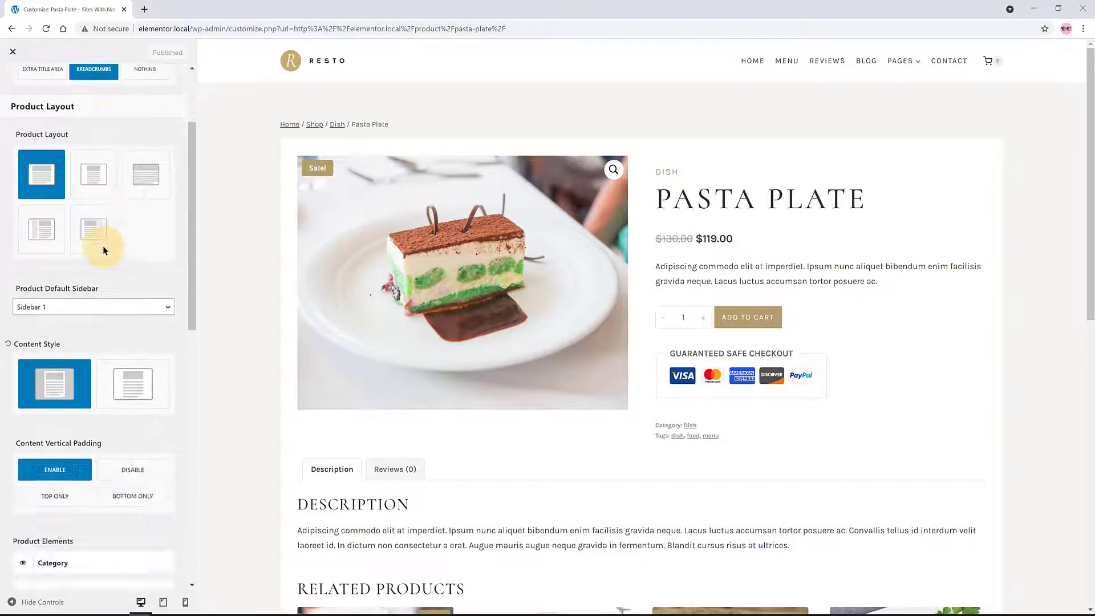
{"action": "scroll", "coordinate": [103, 246], "scroll_direction": "up", "scroll_amount": 2}
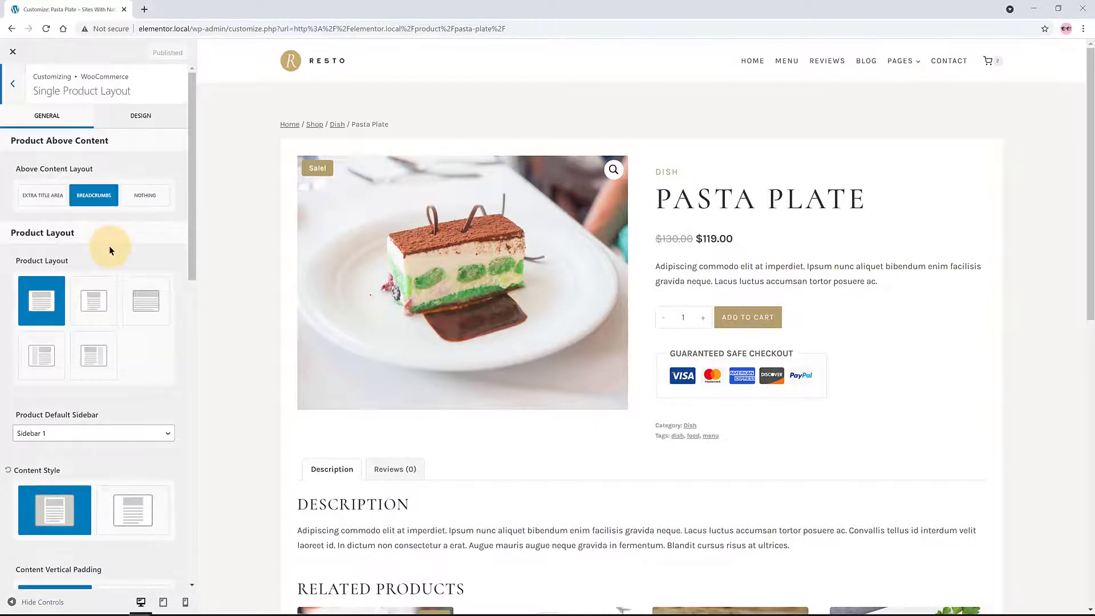
{"action": "left_click", "coordinate": [93, 355]}
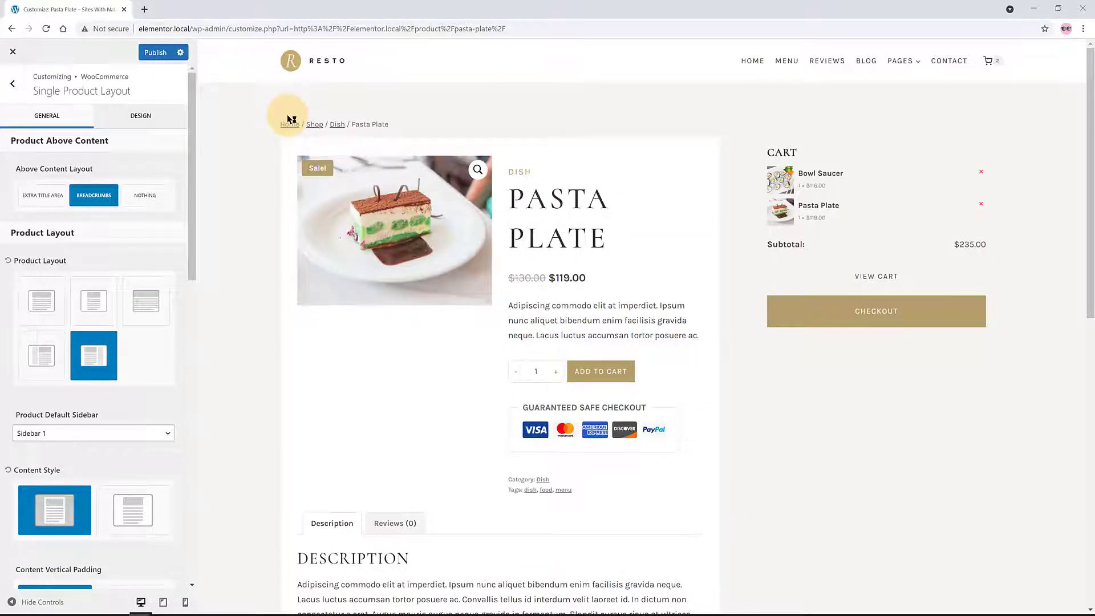
{"action": "scroll", "coordinate": [428, 316], "scroll_direction": "down", "scroll_amount": 3}
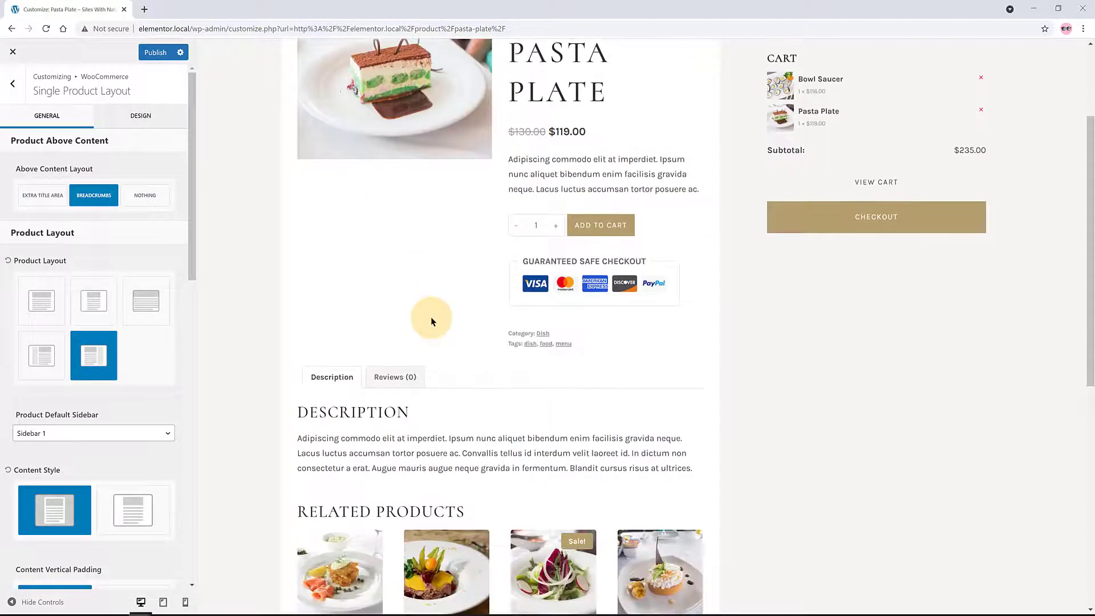
{"action": "scroll", "coordinate": [743, 250], "scroll_direction": "down", "scroll_amount": 3}
{"action": "scroll", "coordinate": [787, 244], "scroll_direction": "down", "scroll_amount": 3}
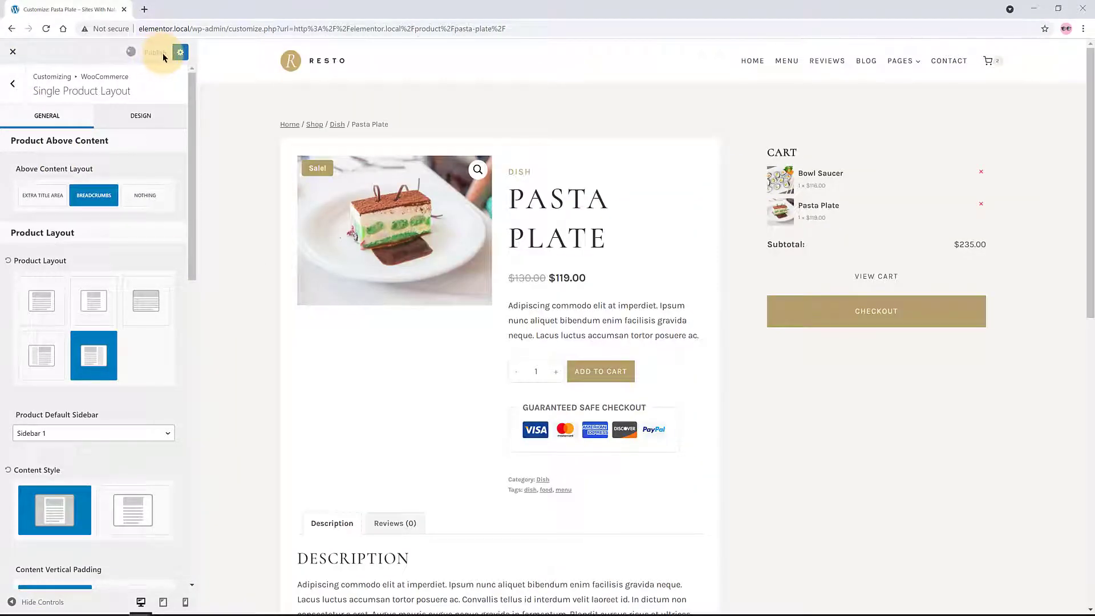
Step: Exit the Customizer, reload the live product page, and return to the shop listing
{"action": "left_click", "coordinate": [12, 82]}
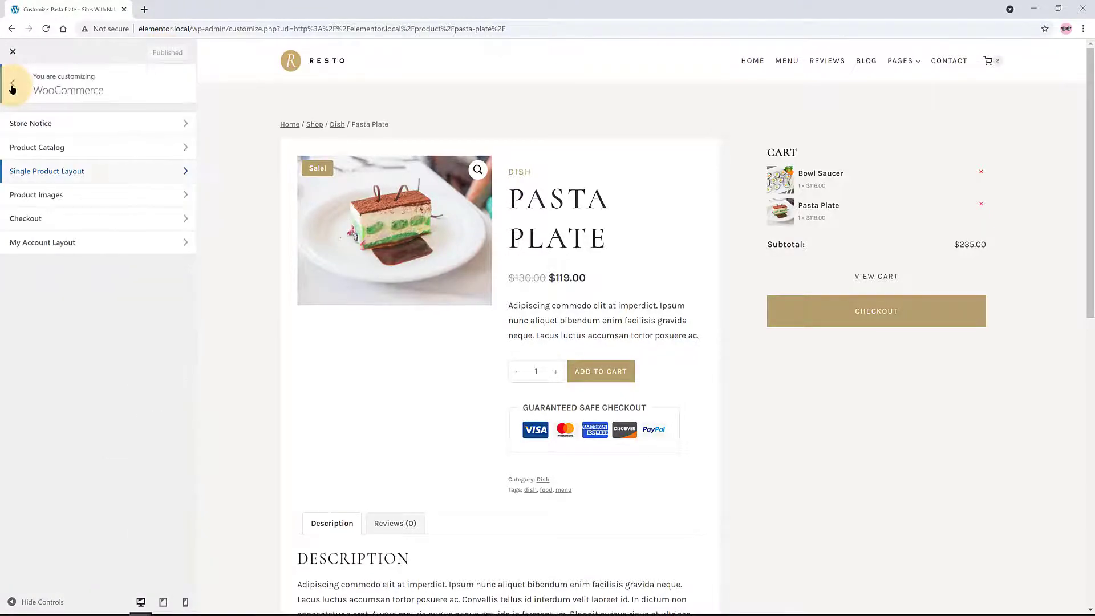
{"action": "left_click", "coordinate": [12, 52]}
{"action": "left_click", "coordinate": [45, 29]}
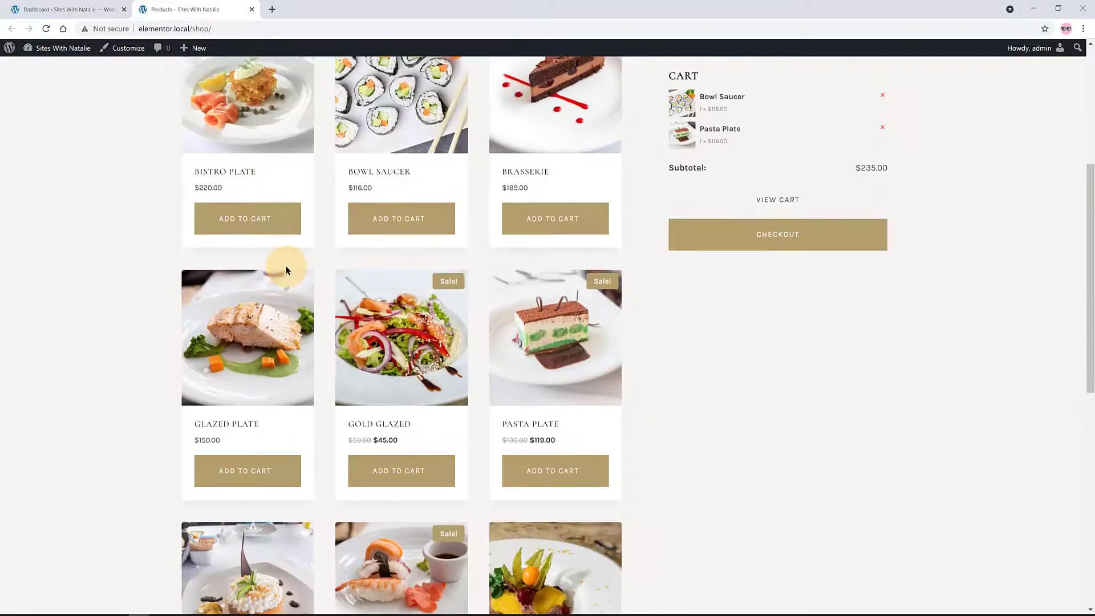
{"action": "scroll", "coordinate": [287, 266], "scroll_direction": "down", "scroll_amount": 5}
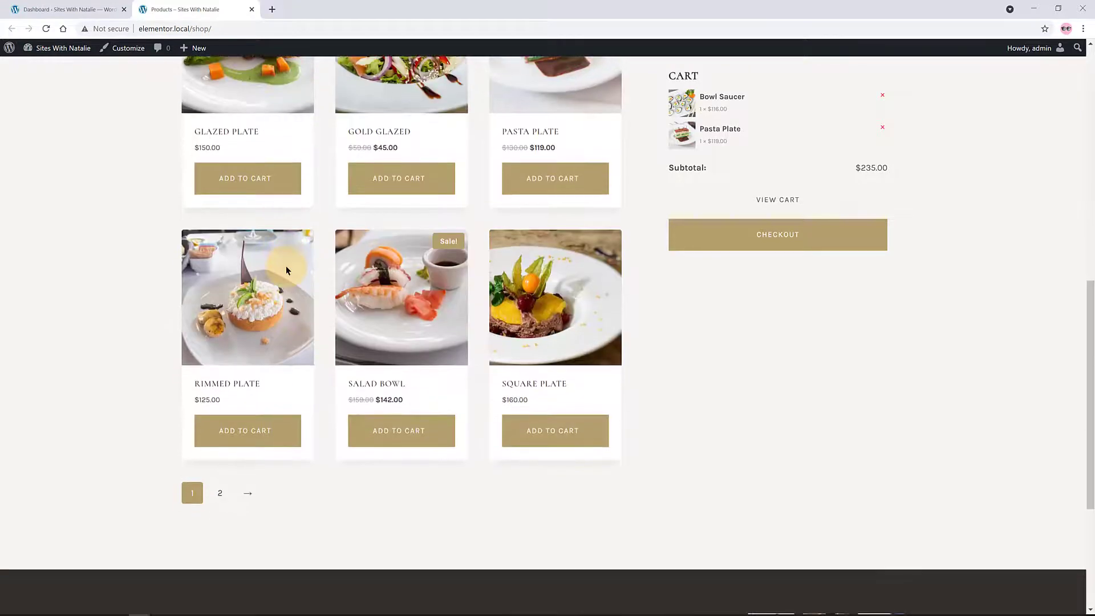
{"action": "scroll", "coordinate": [286, 266], "scroll_direction": "up", "scroll_amount": 1}
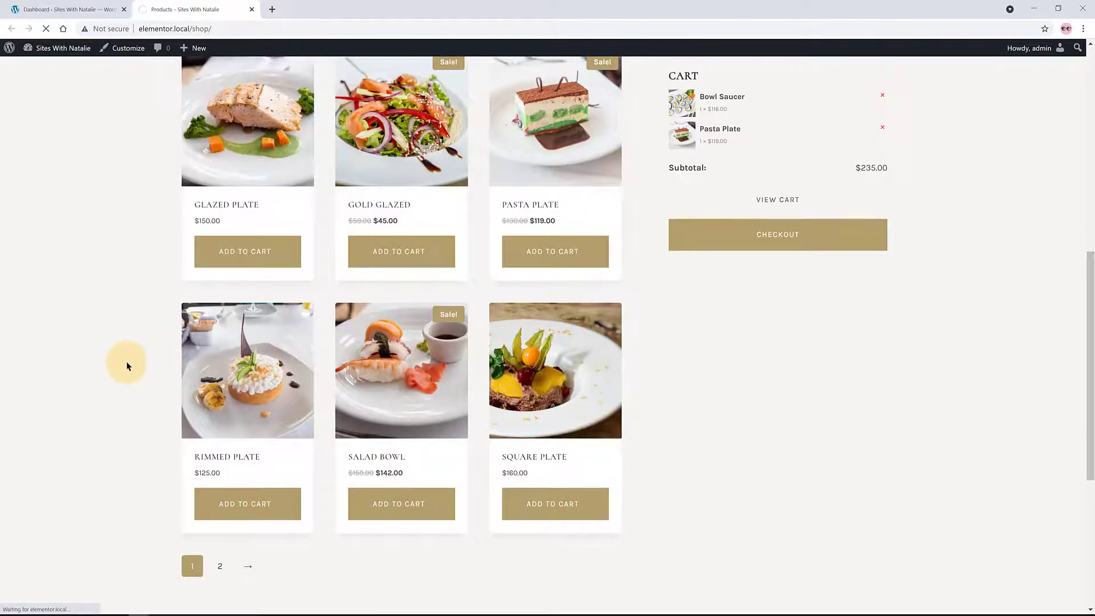
{"action": "scroll", "coordinate": [555, 320], "scroll_direction": "down", "scroll_amount": 2}
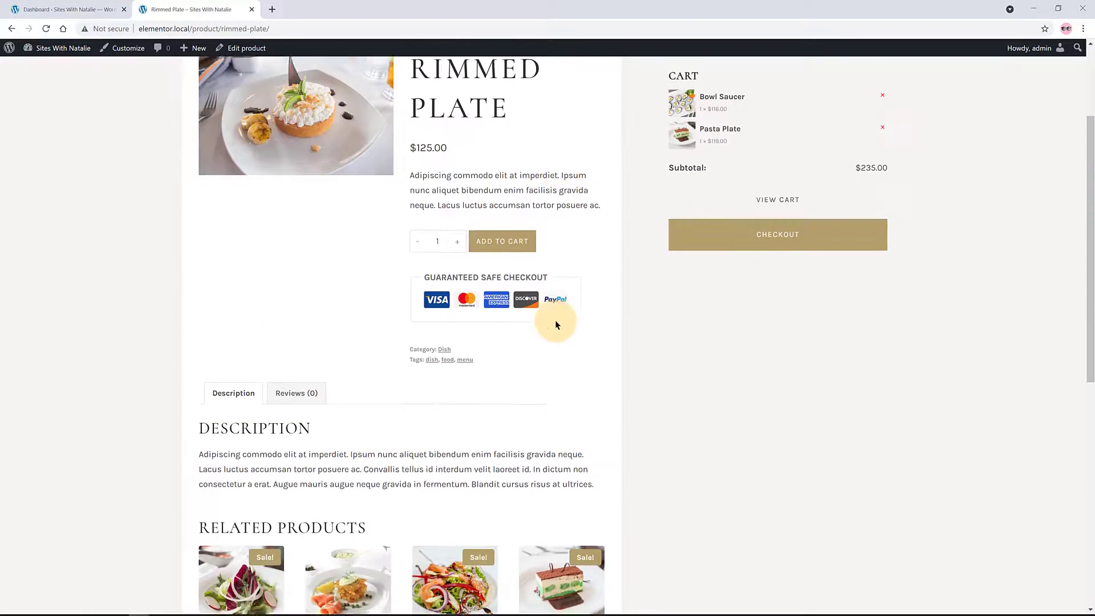
{"action": "scroll", "coordinate": [555, 320], "scroll_direction": "down", "scroll_amount": 3}
{"action": "scroll", "coordinate": [617, 308], "scroll_direction": "down", "scroll_amount": 3}
{"action": "left_click", "coordinate": [217, 146]}
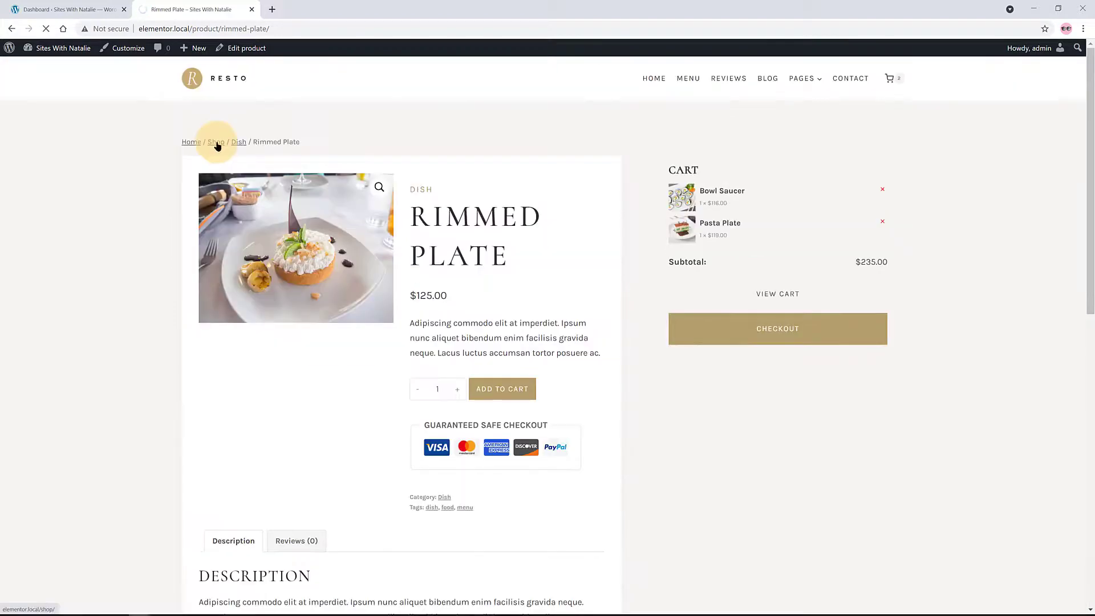
{"action": "scroll", "coordinate": [599, 290], "scroll_direction": "down", "scroll_amount": 2}
{"action": "scroll", "coordinate": [507, 290], "scroll_direction": "down", "scroll_amount": 3}
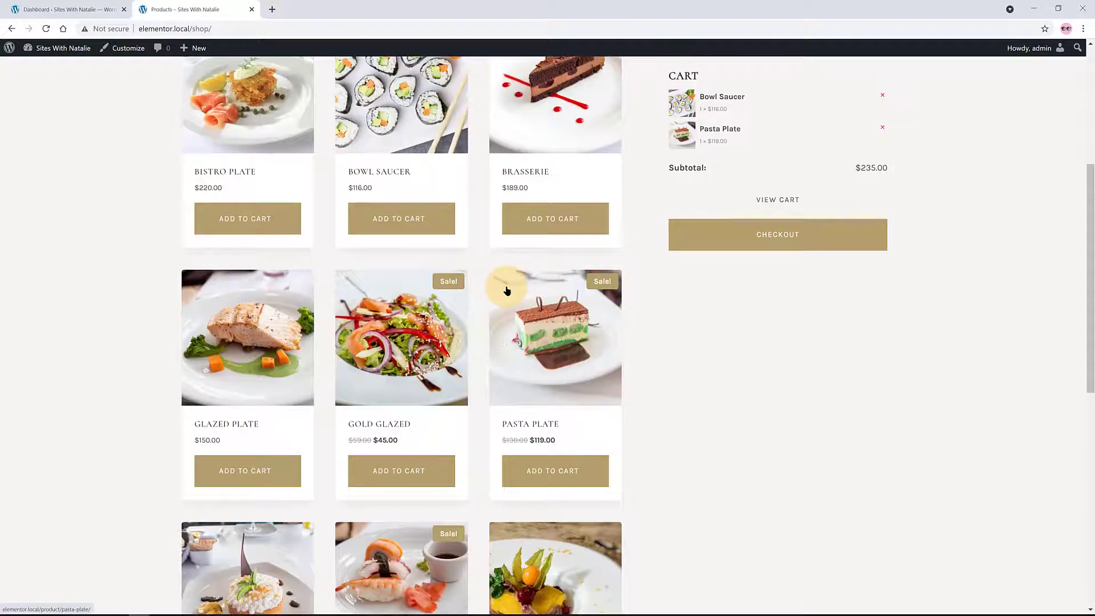
{"action": "scroll", "coordinate": [508, 291], "scroll_direction": "down", "scroll_amount": 3}
{"action": "scroll", "coordinate": [507, 290], "scroll_direction": "down", "scroll_amount": 2}
{"action": "scroll", "coordinate": [507, 292], "scroll_direction": "down", "scroll_amount": 1}
{"action": "scroll", "coordinate": [507, 291], "scroll_direction": "up", "scroll_amount": 1}
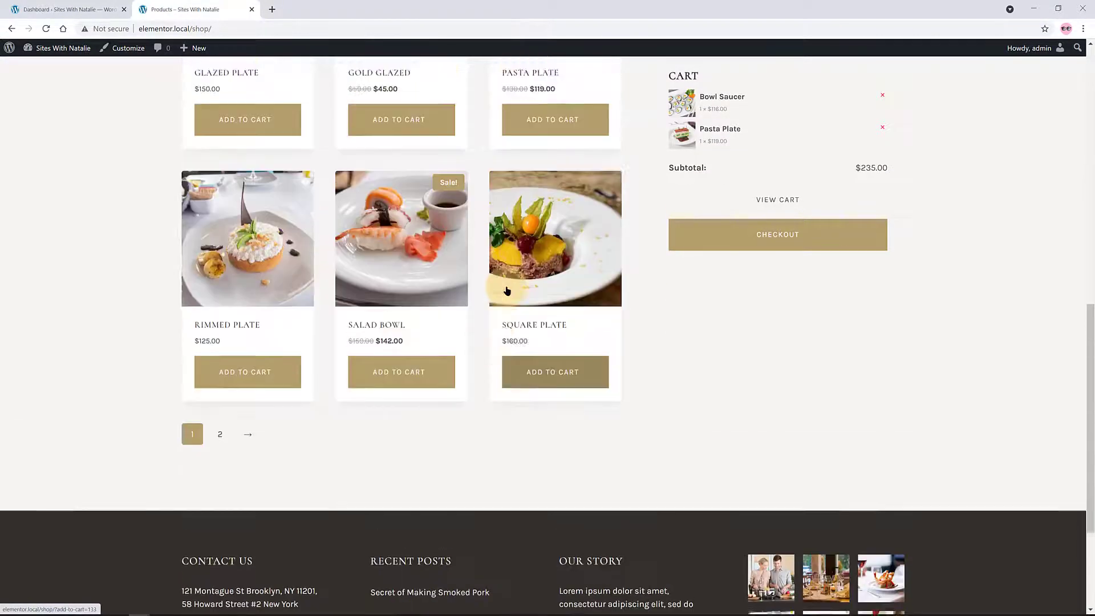
{"action": "scroll", "coordinate": [507, 291], "scroll_direction": "up", "scroll_amount": 3}
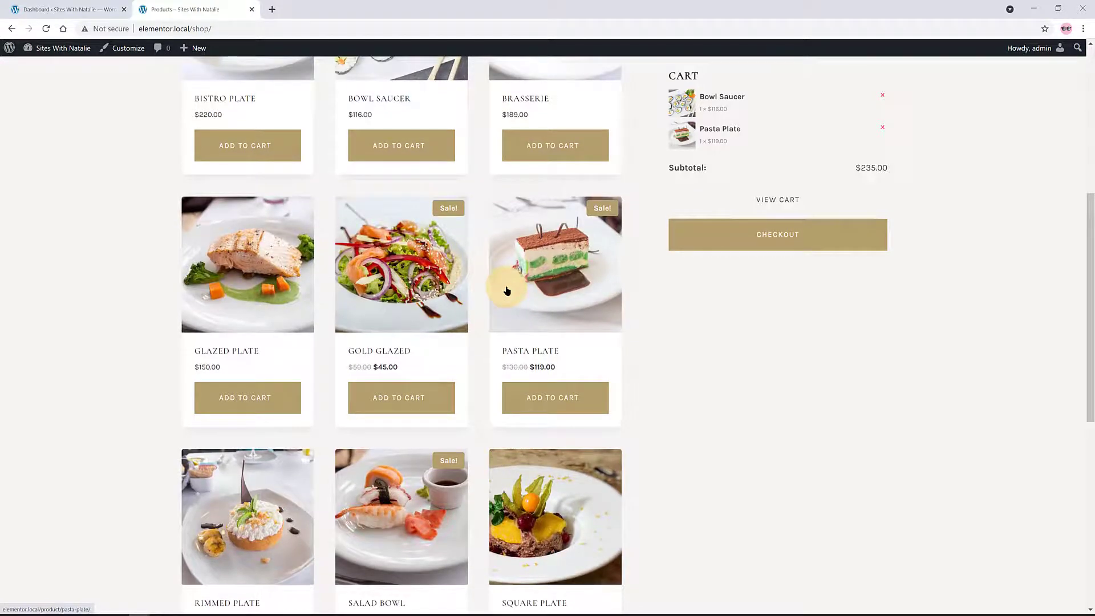